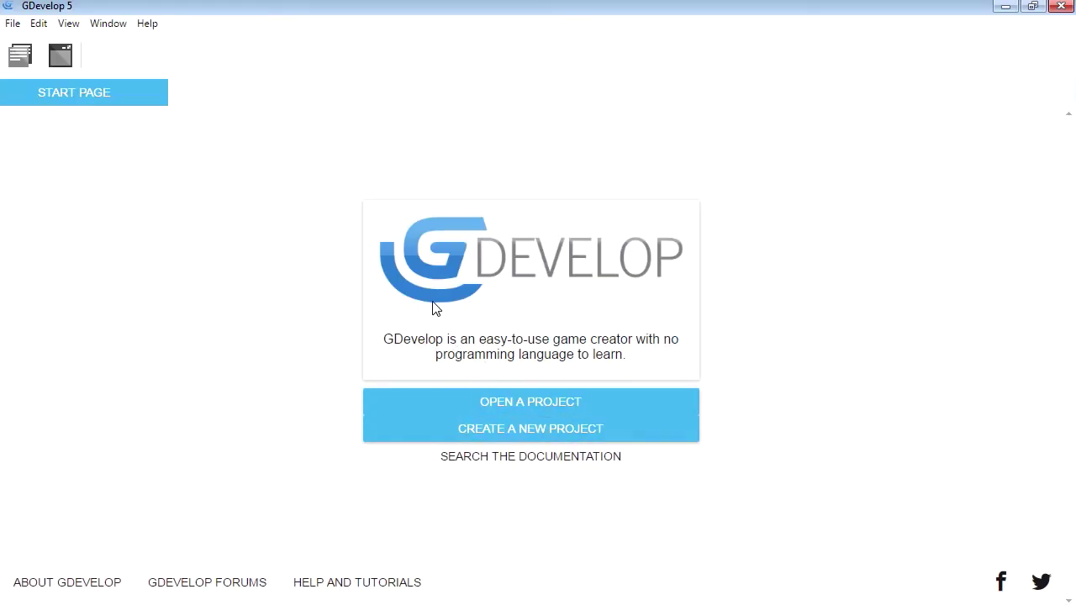
Create a new project from the Empty game starter.
click(559, 429)
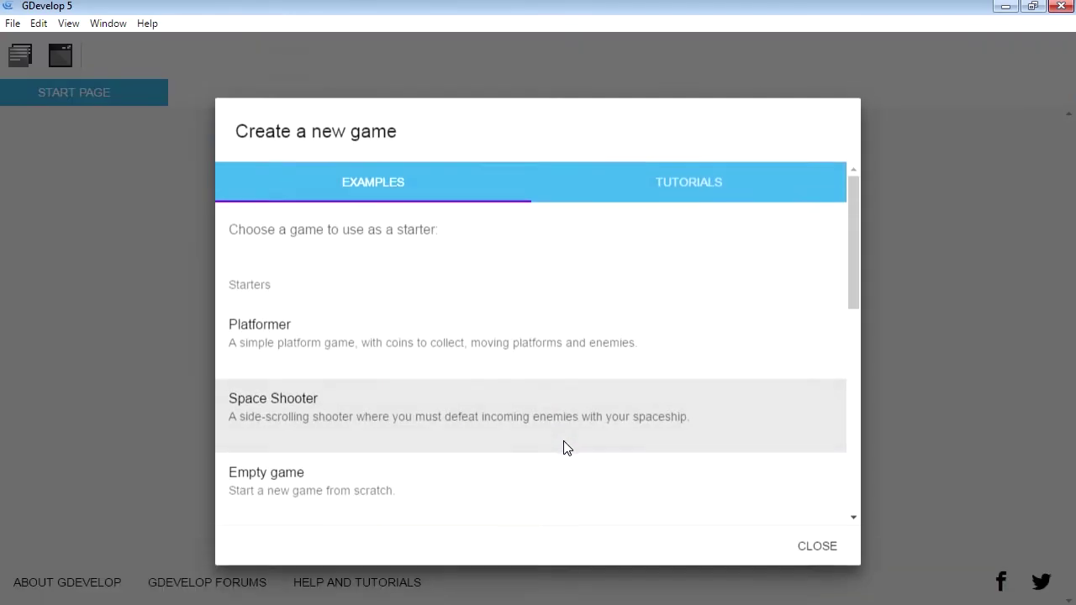
click(340, 489)
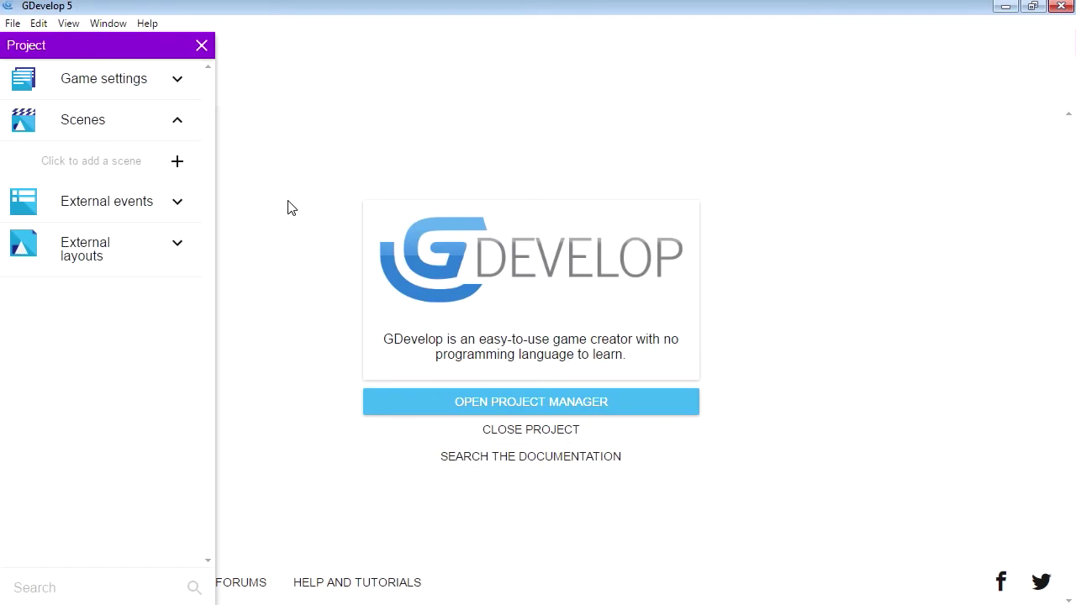
Add a new scene to the project and open it in the scene editor.
click(176, 82)
click(172, 83)
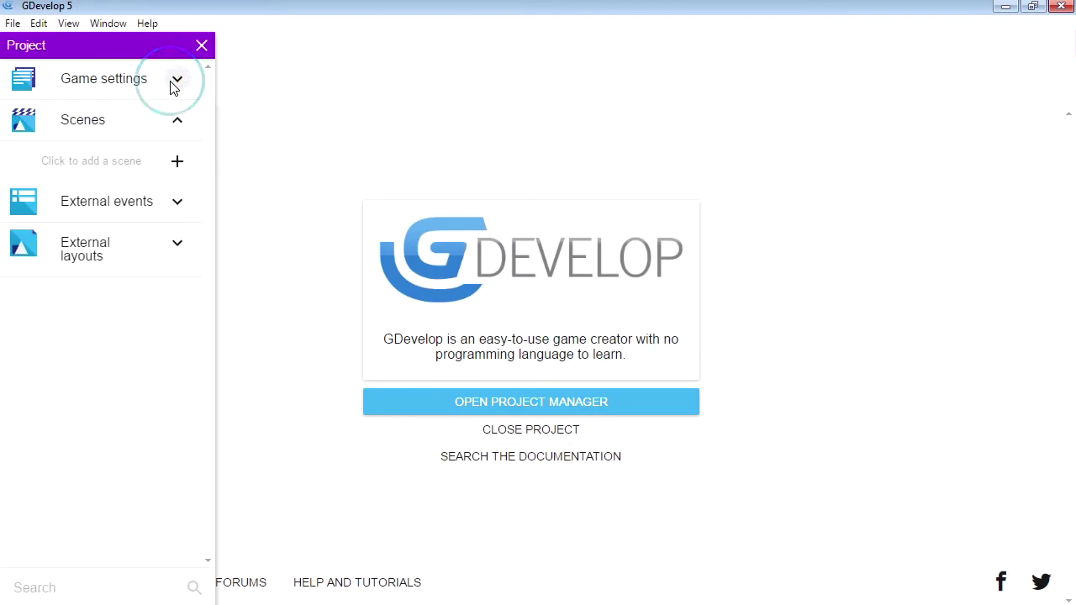
click(174, 122)
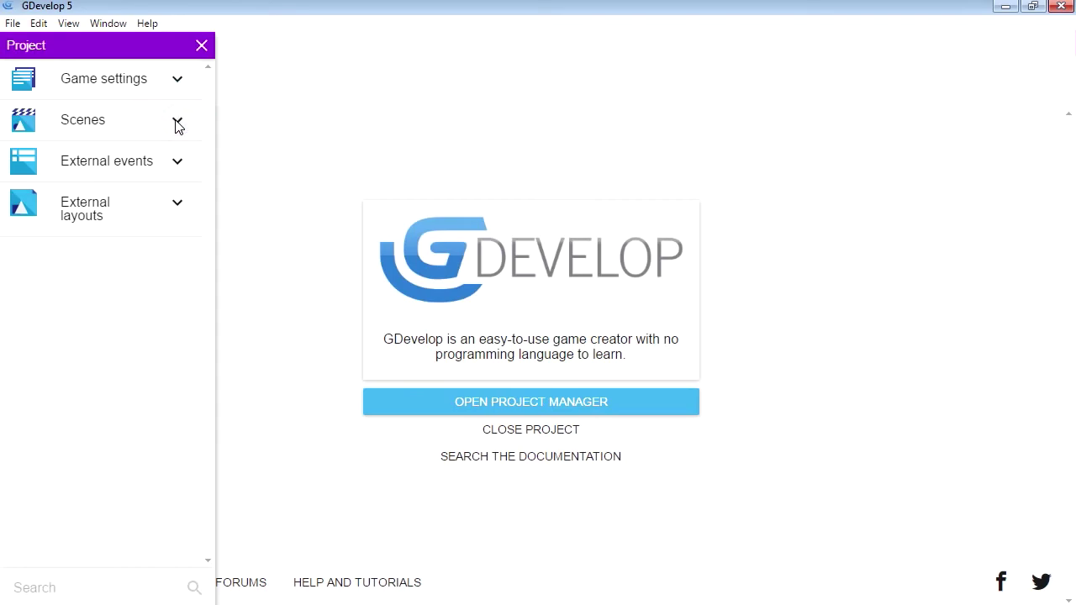
click(176, 124)
click(174, 164)
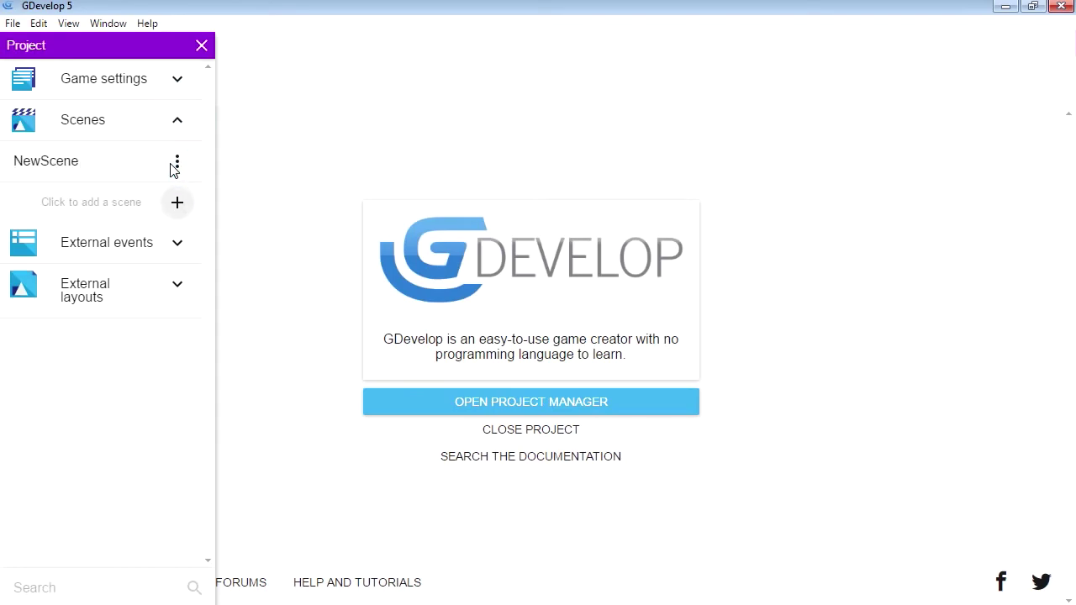
click(77, 163)
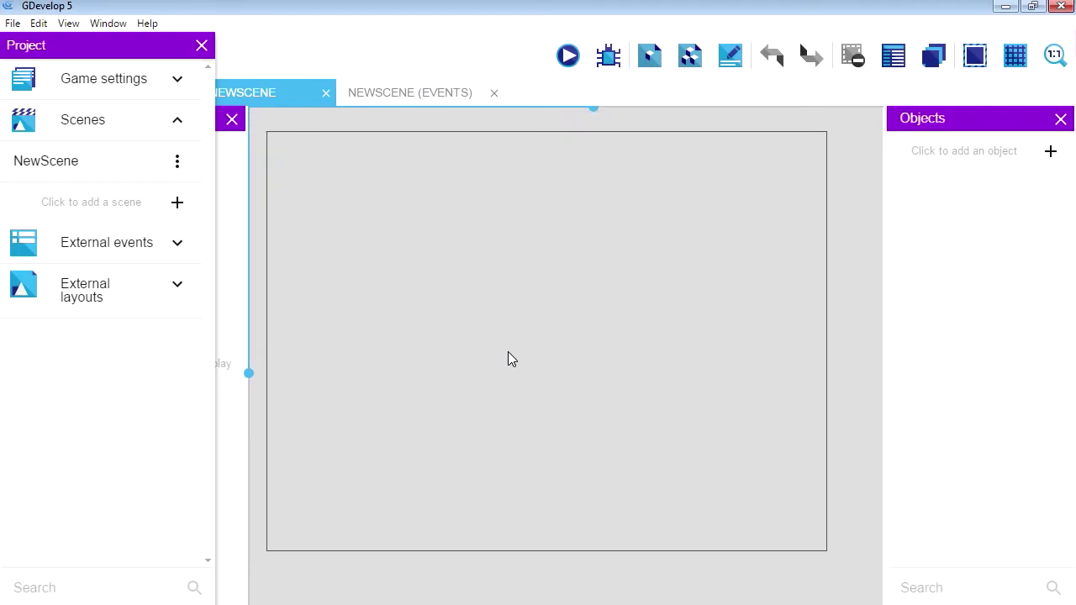
Run a preview of the empty scene, then close the preview window.
click(568, 58)
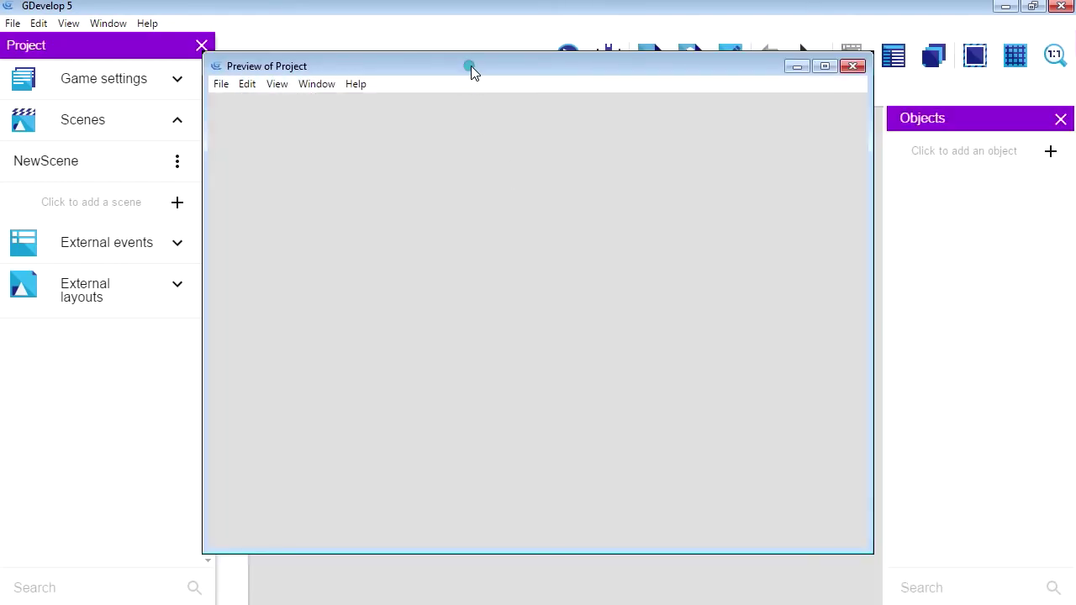
drag(470, 65, 504, 57)
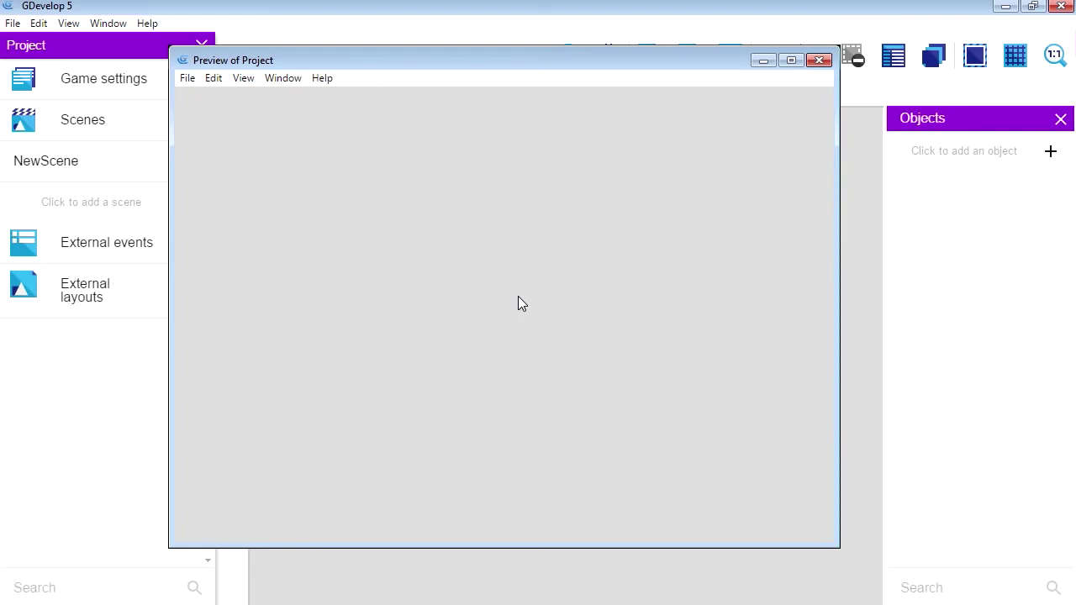
click(818, 59)
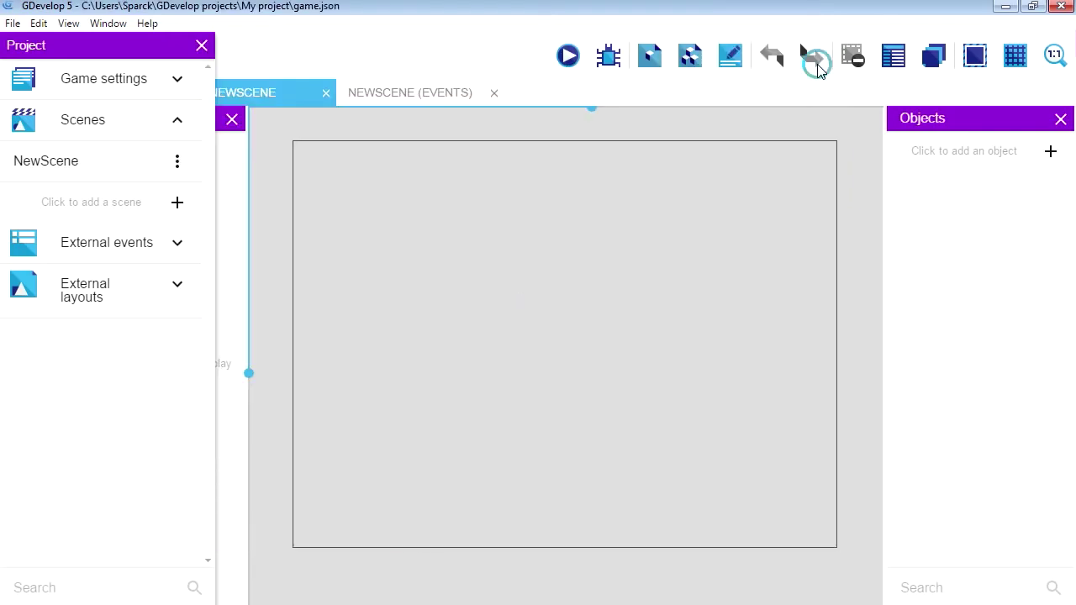
Add a Sprite object with one animation that uses NewObject-1.png from the My project10 folder on the desktop.
click(1051, 152)
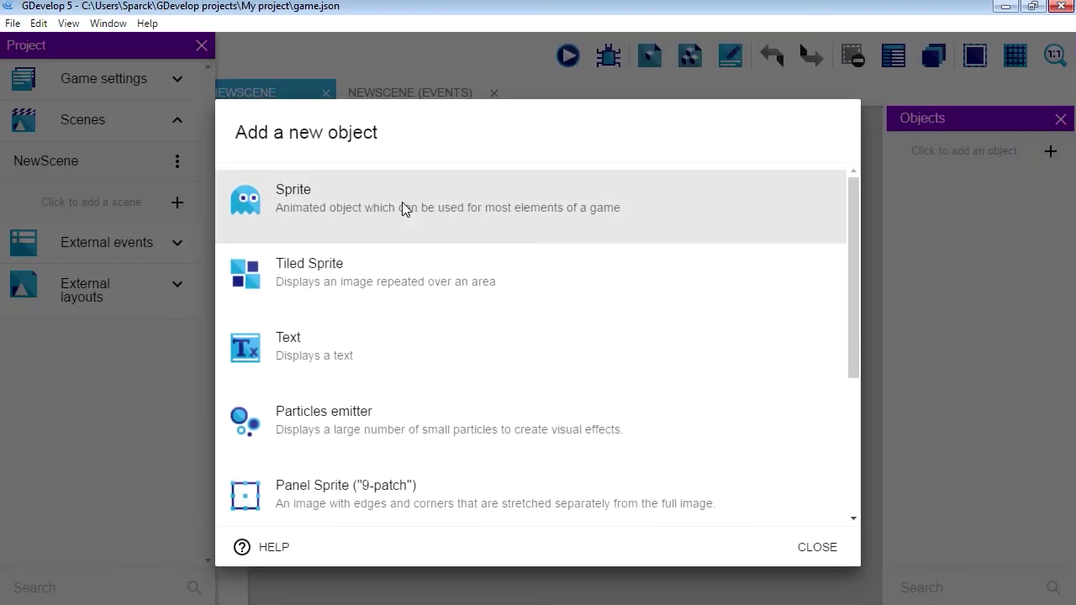
click(338, 210)
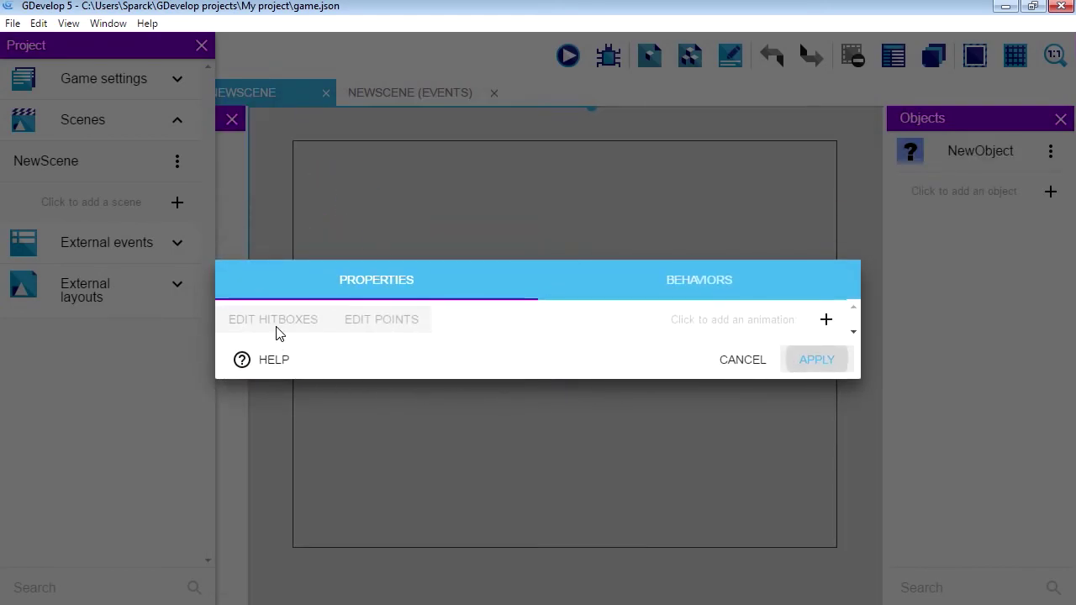
click(827, 322)
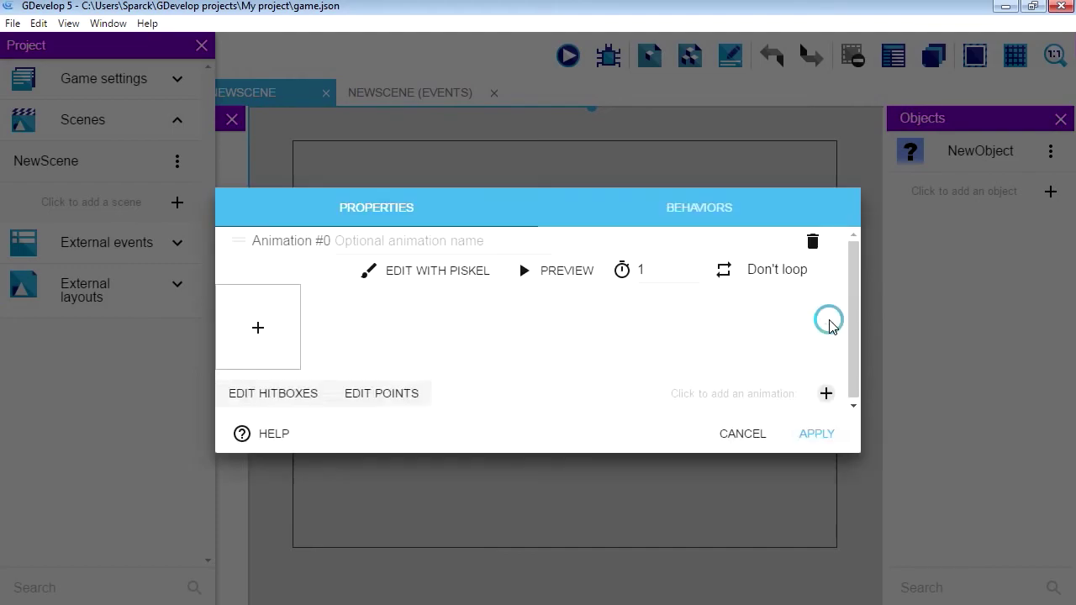
click(258, 330)
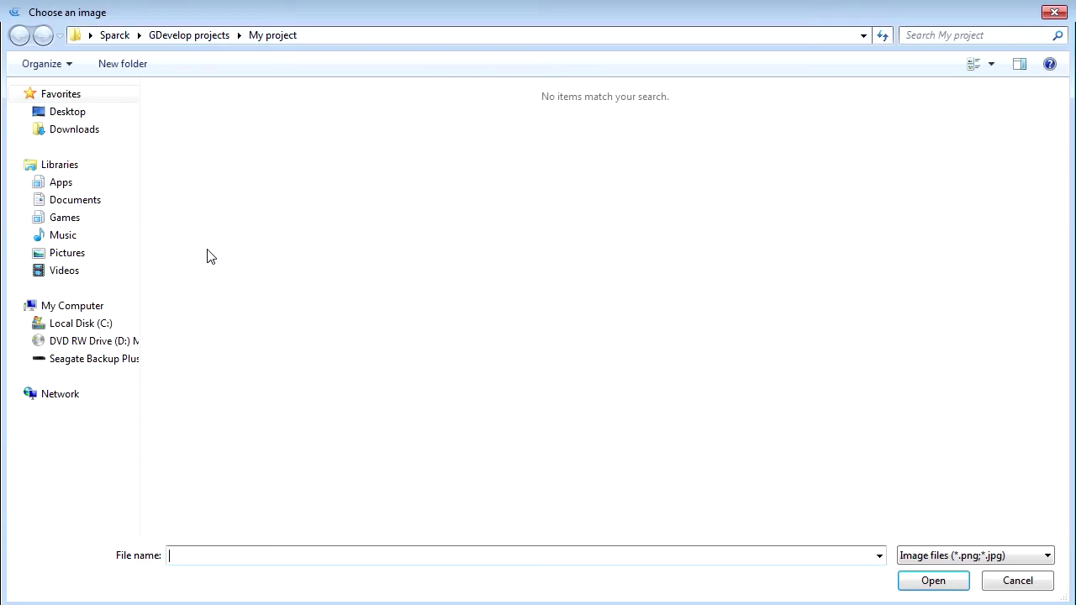
click(70, 114)
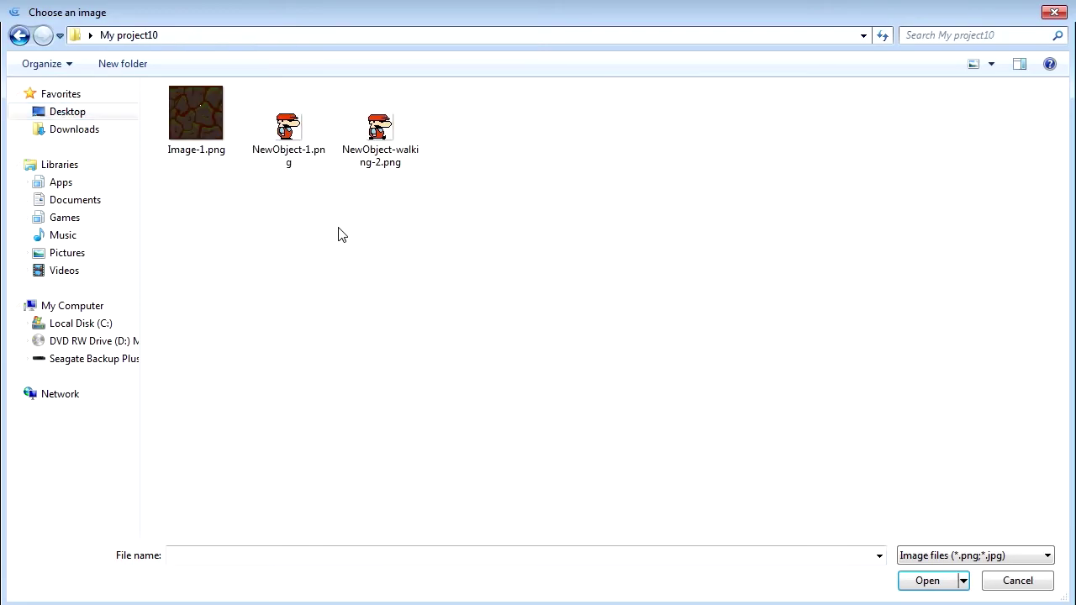
click(295, 126)
click(927, 580)
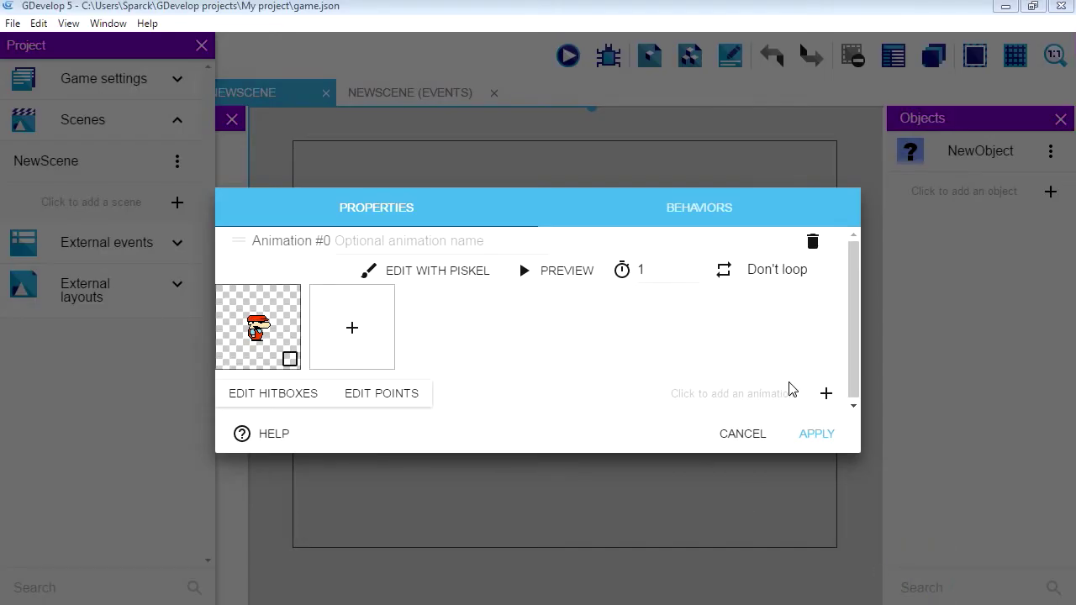
Open the animation frame in Piskel, try a short pencil stroke beside the character, undo it, and save back to GDevelop.
click(442, 275)
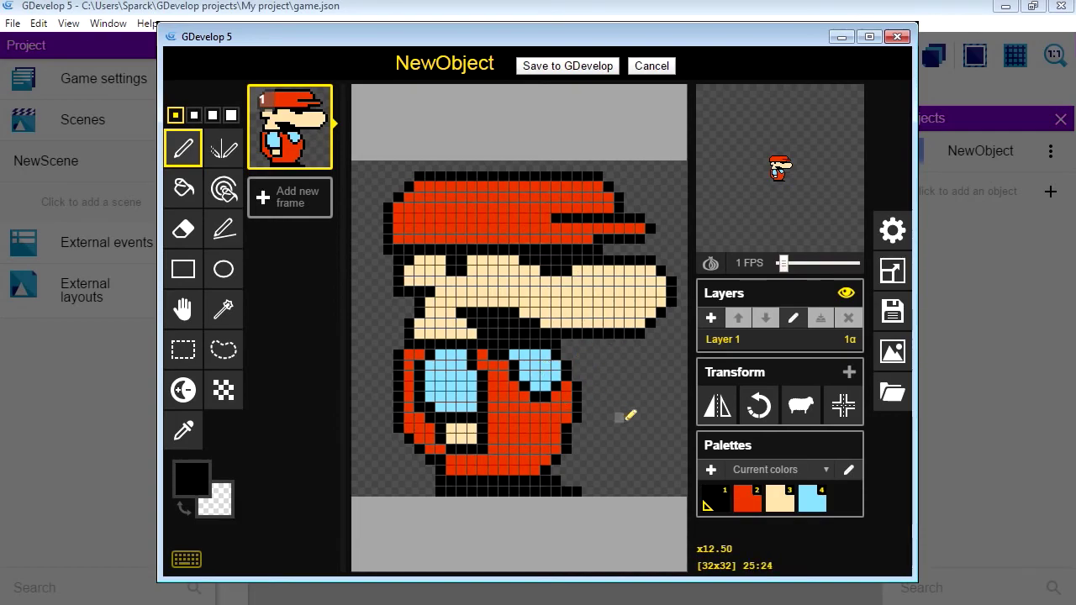
drag(629, 388, 641, 409)
key(ctrl+z)
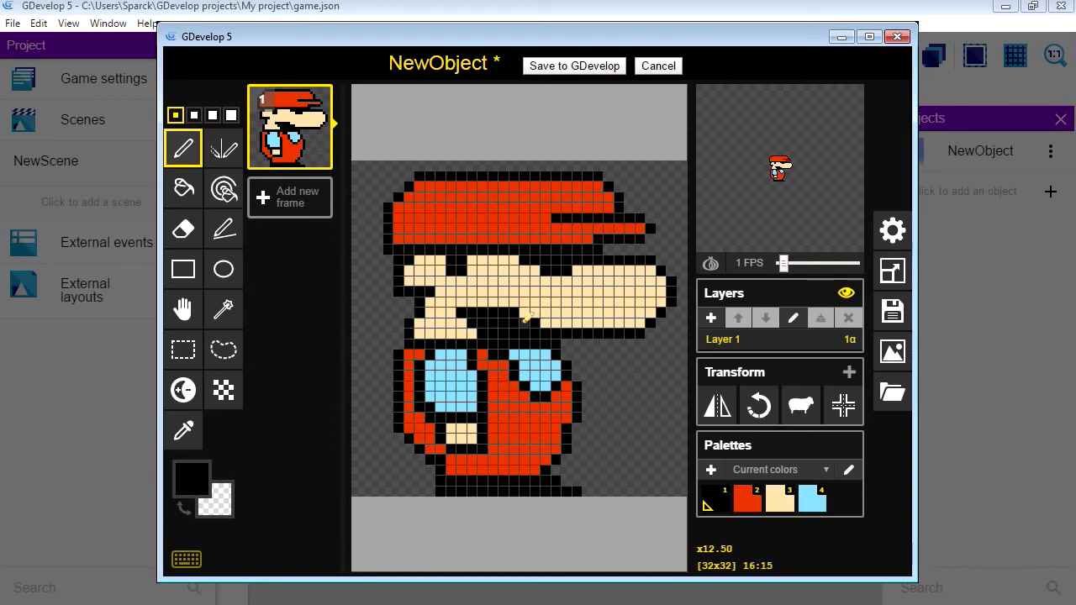
click(588, 67)
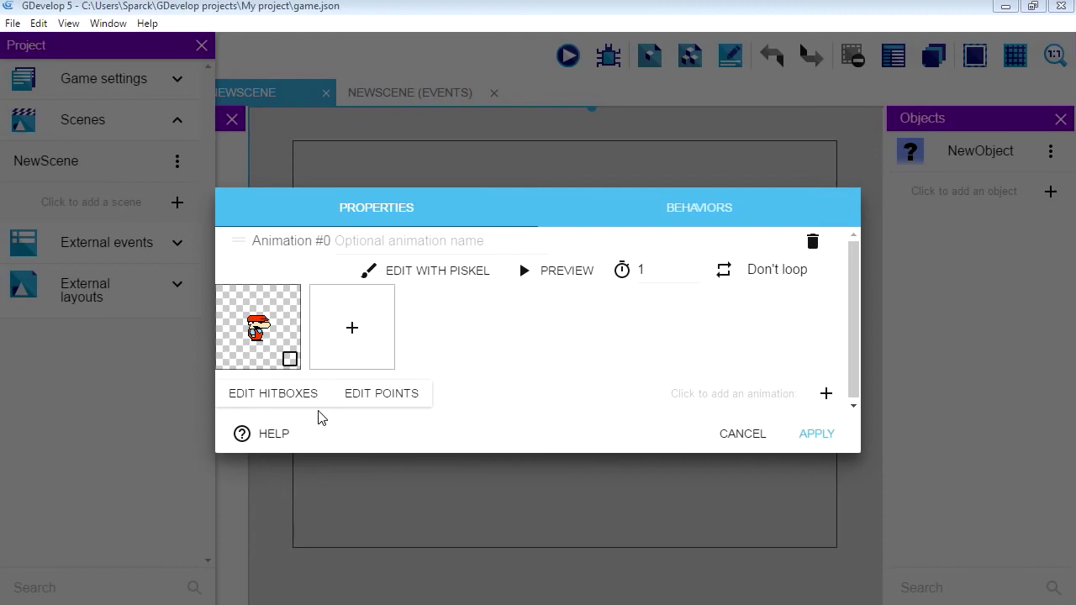
Name the sprite's first animation "stop" and add a second animation.
click(427, 242)
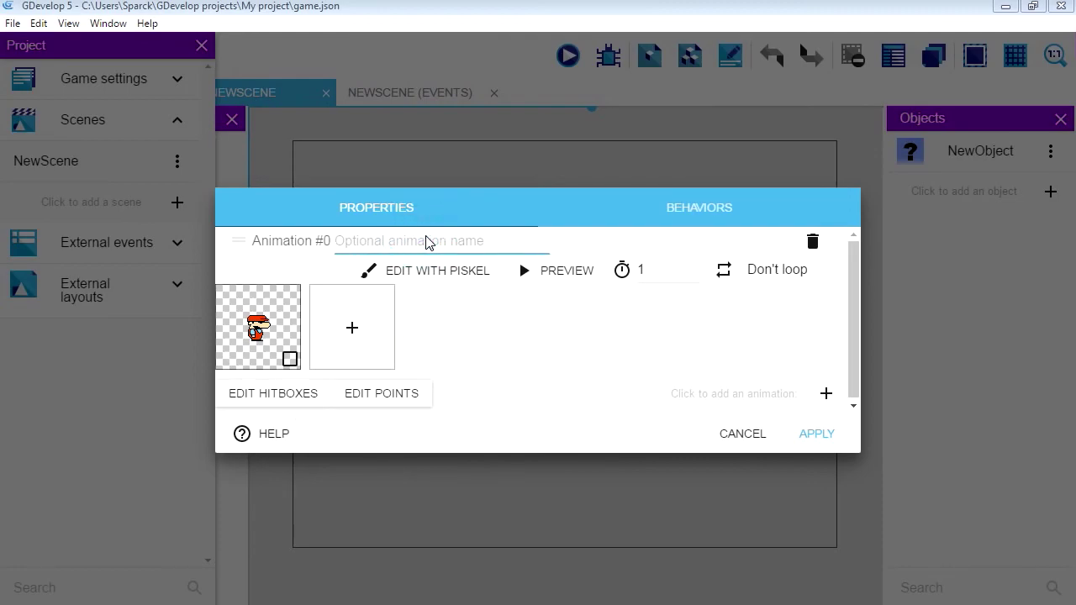
text(stop)
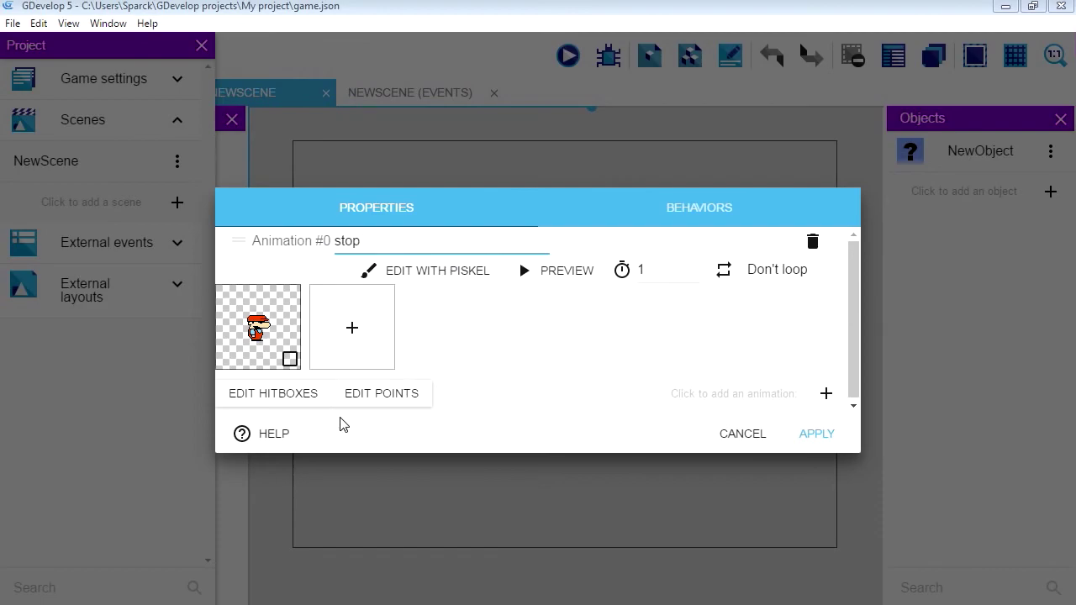
click(825, 394)
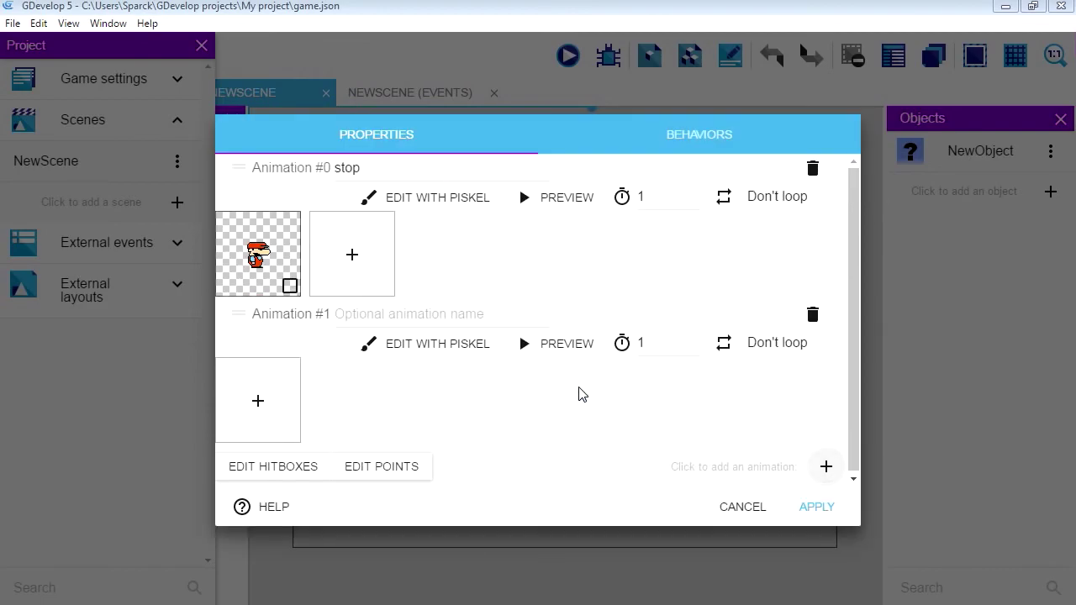
Load NewObject-1.png and NewObject-walking-2.png from the desktop's My project10 folder as frames of the second animation.
click(258, 401)
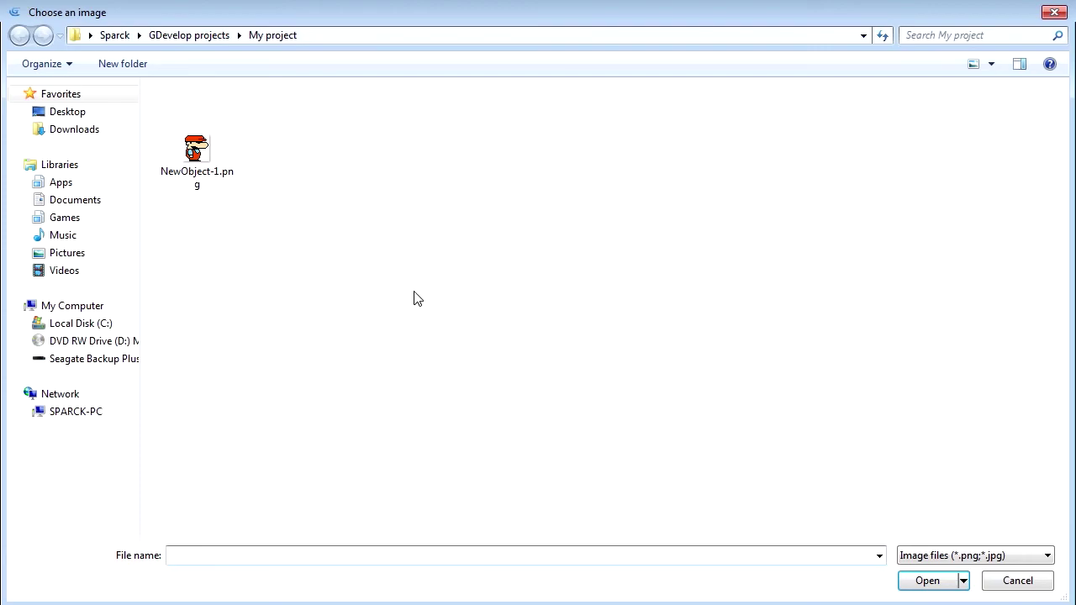
click(71, 111)
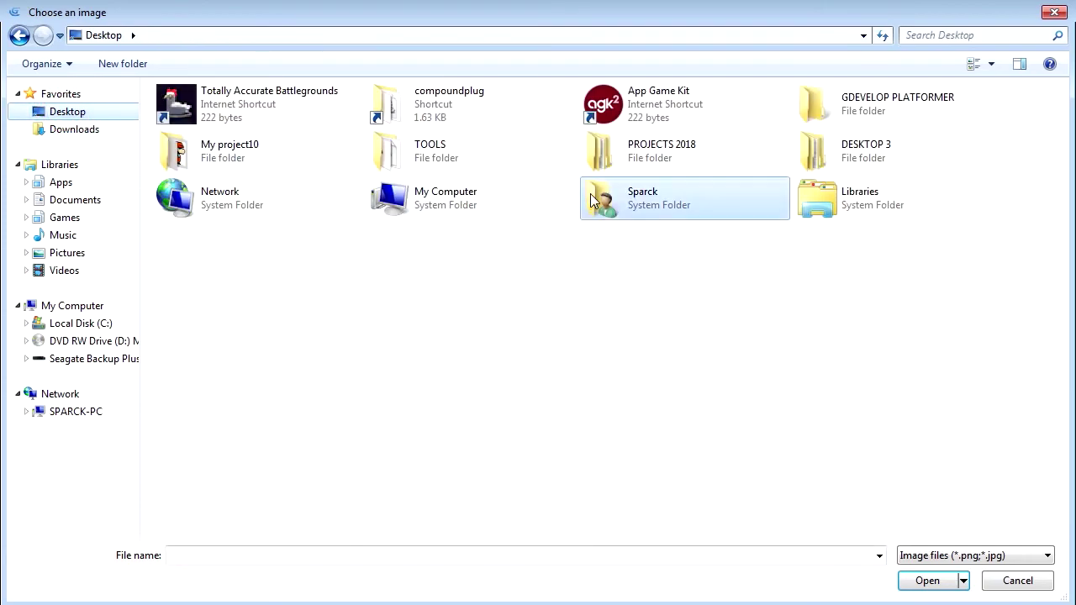
double_click(228, 163)
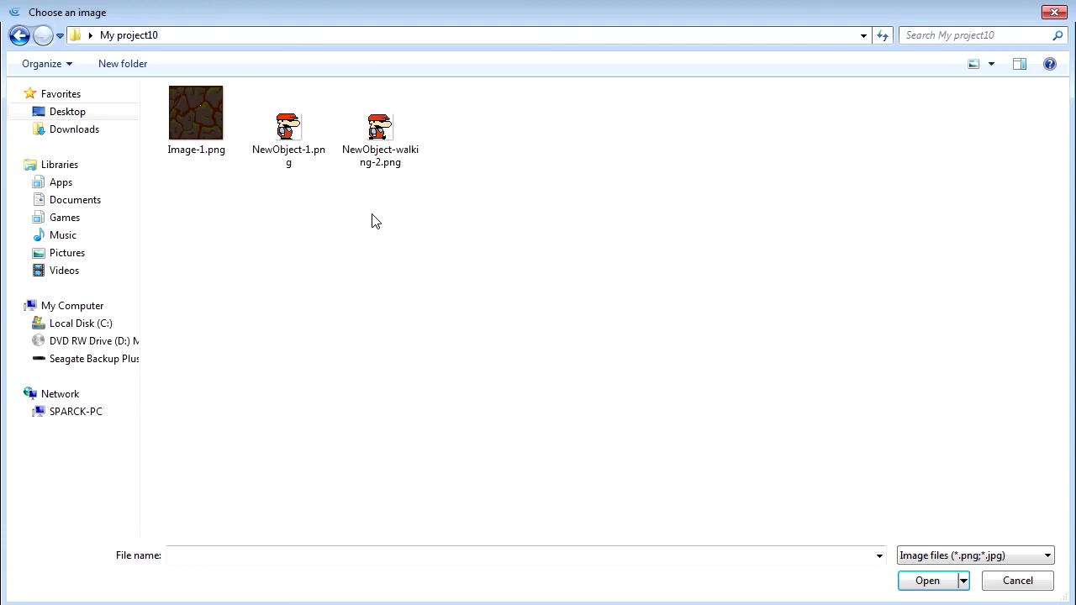
shift+click(286, 138)
click(305, 157)
ctrl+click(380, 151)
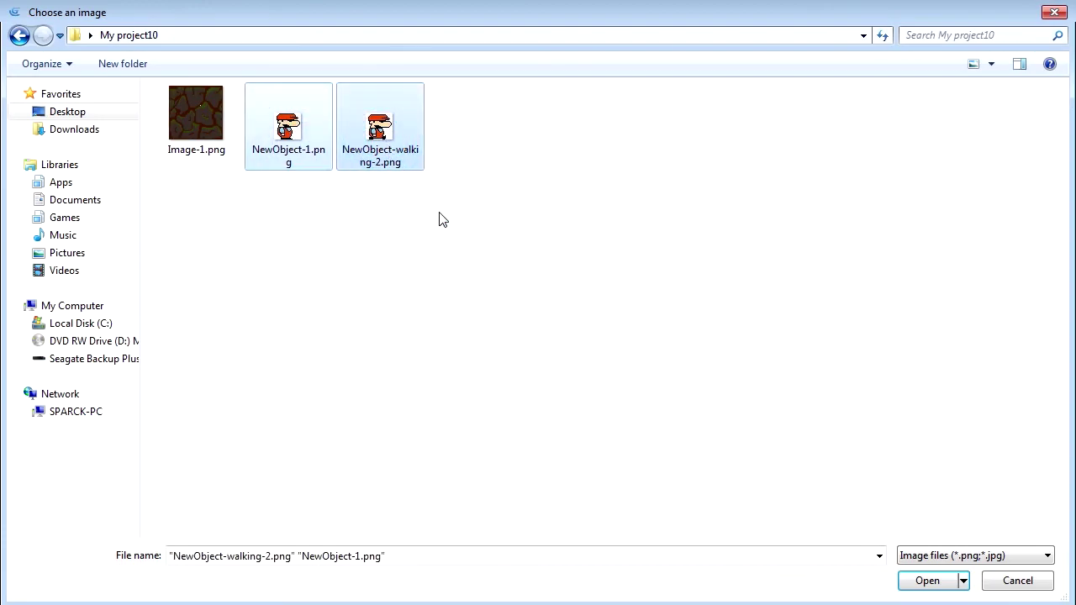
click(933, 584)
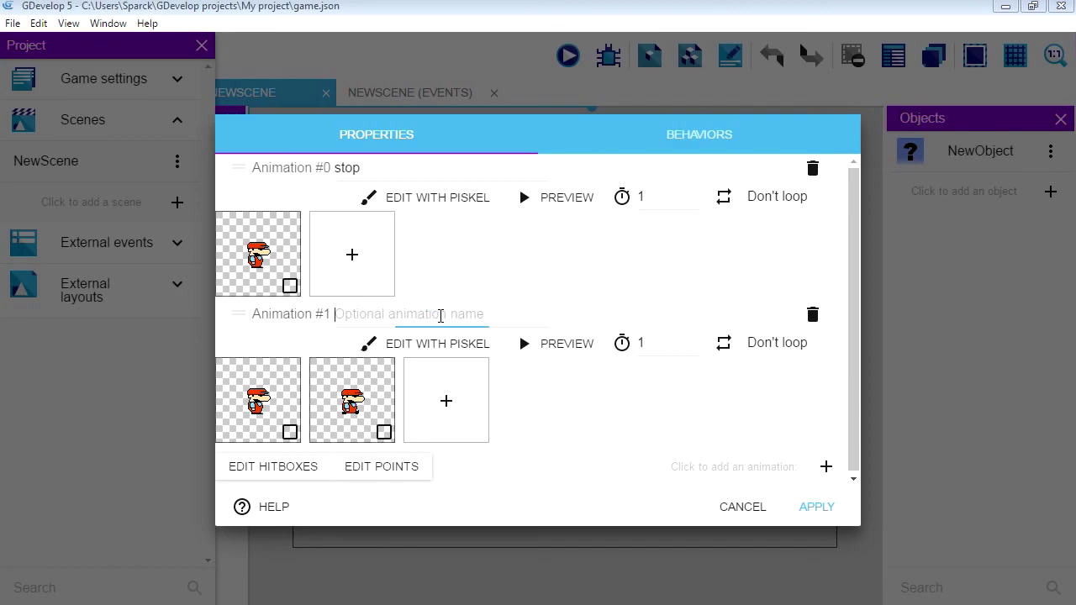
Name the second animation "walking", set it to loop, and preview its playback.
click(441, 315)
text(walking)
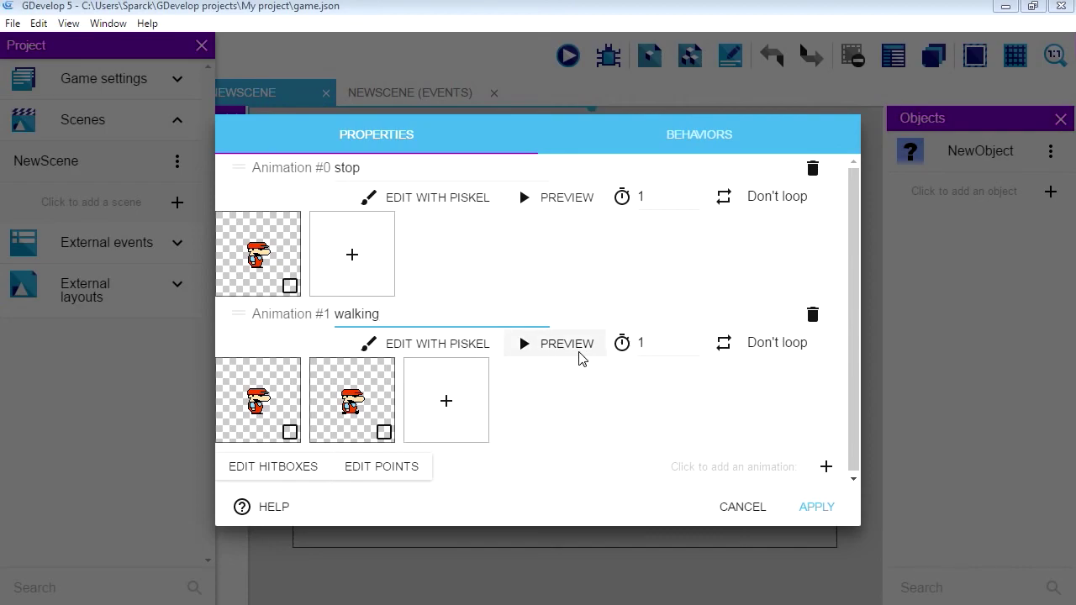
click(772, 345)
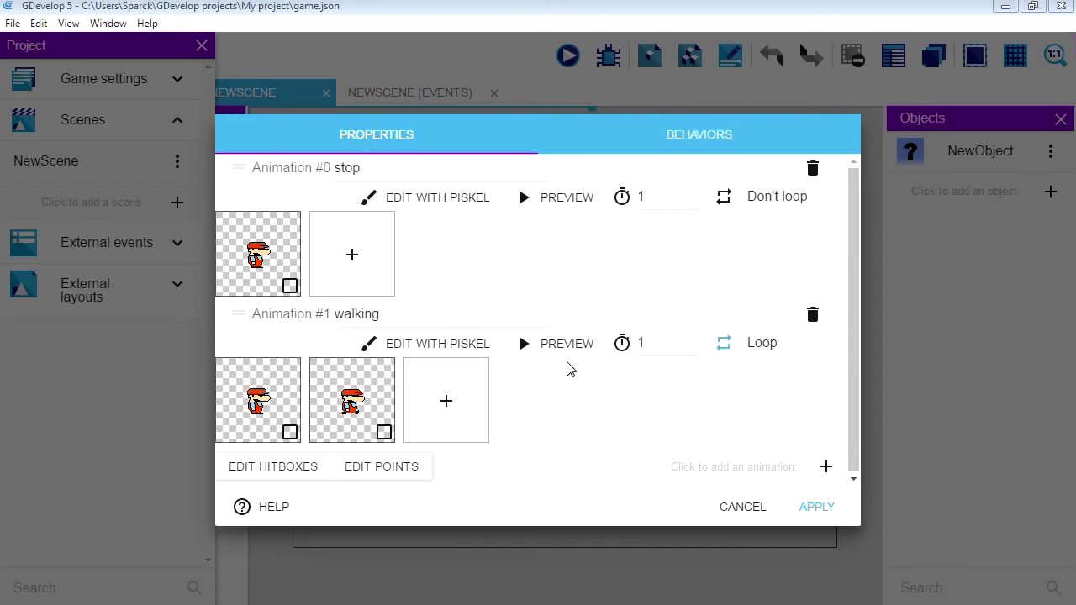
click(551, 345)
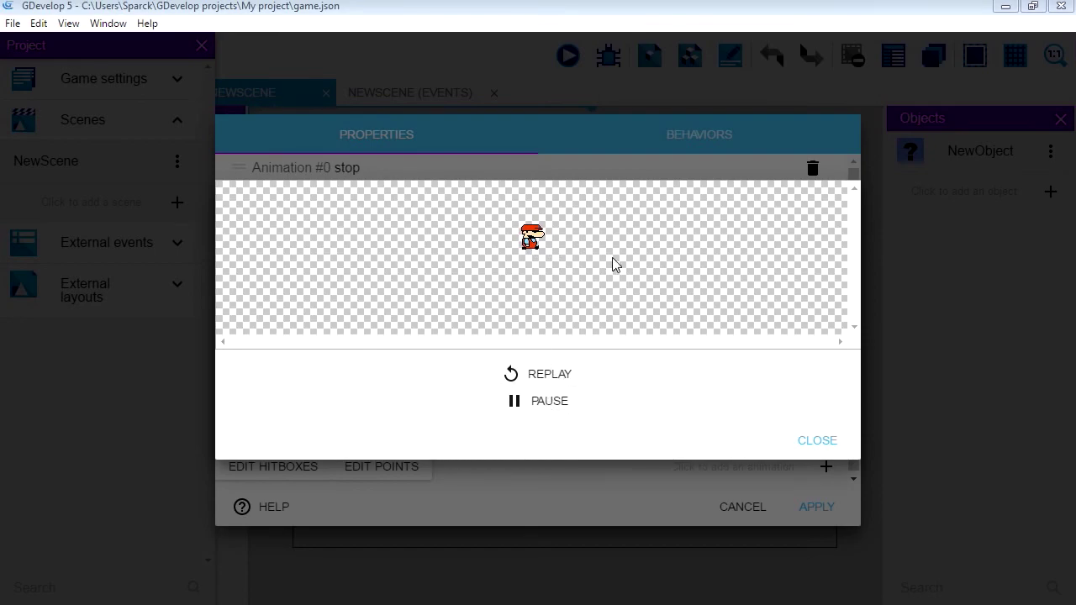
click(815, 442)
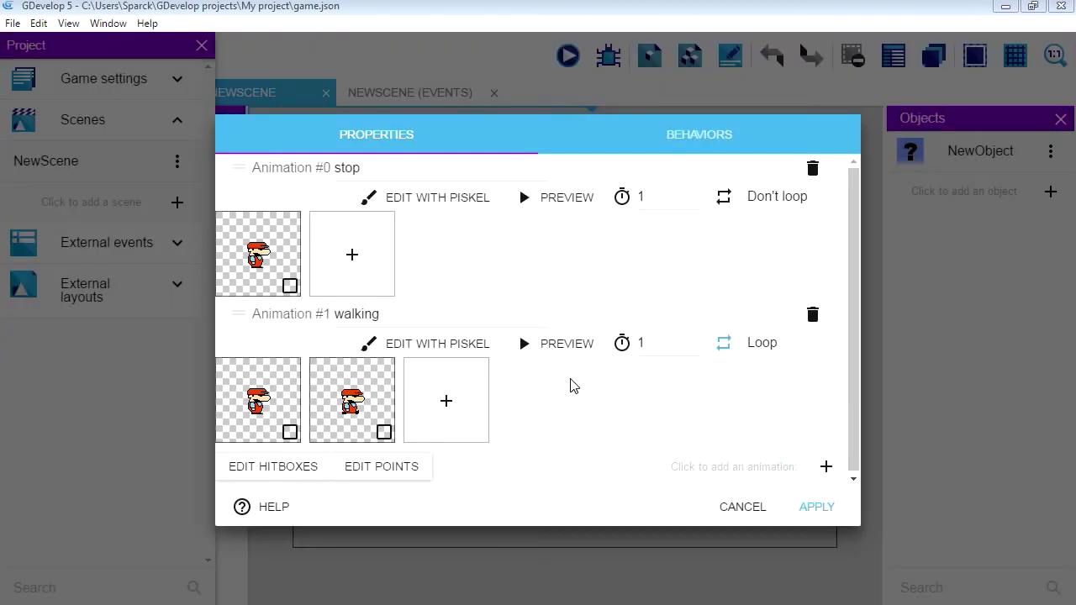
Set the walking animation's time between frames to 0.3 and preview its speed.
click(656, 344)
key(BackSpace)
text(0.3)
click(630, 399)
click(561, 343)
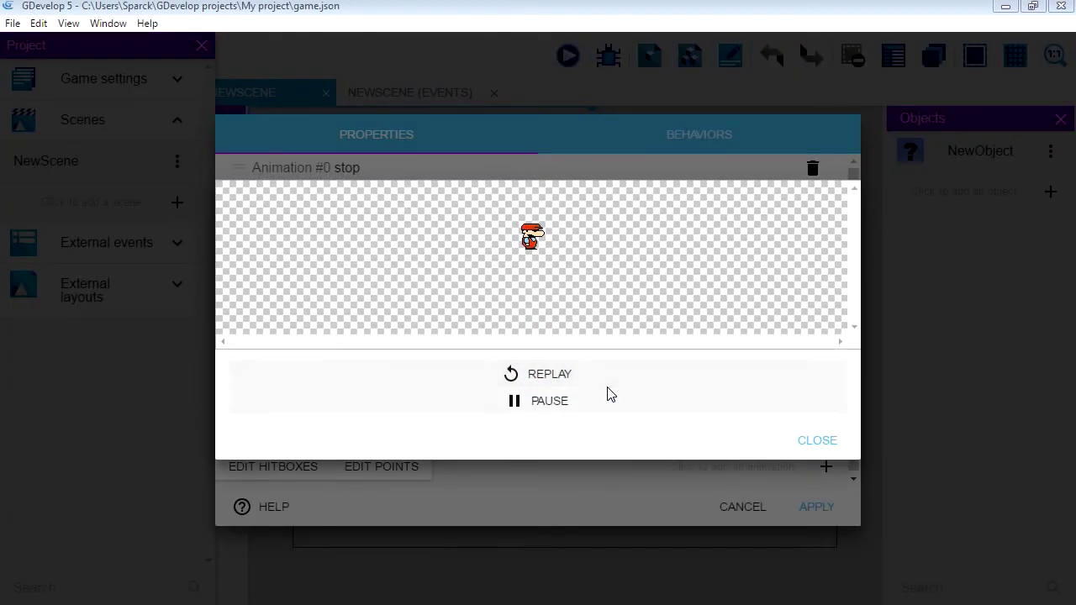
click(817, 440)
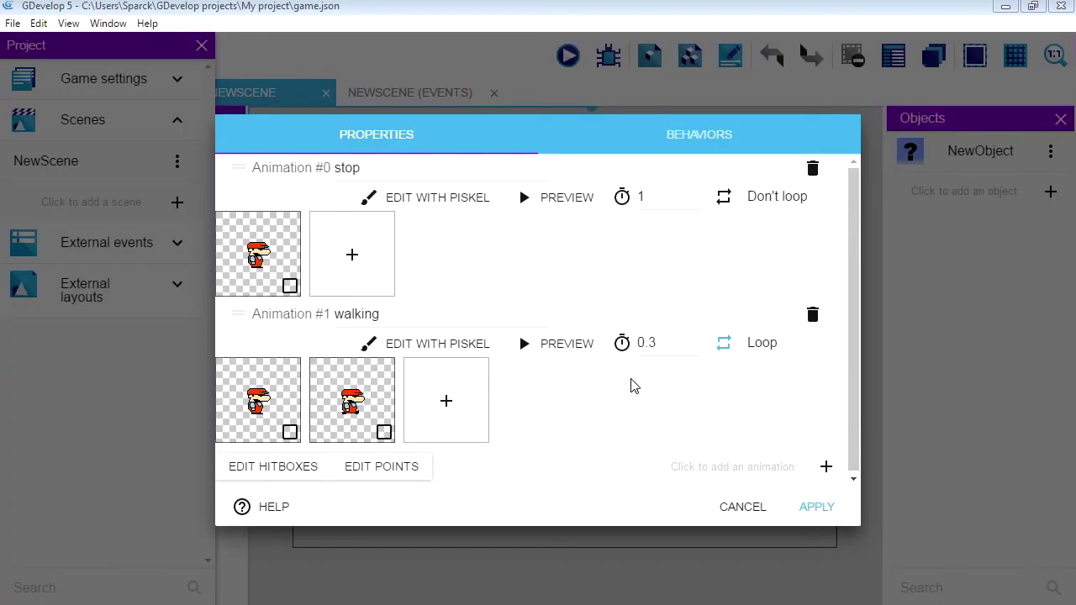
Change the walking animation's time between frames to 0.2 and preview it again.
drag(649, 342, 676, 343)
text(2)
click(568, 344)
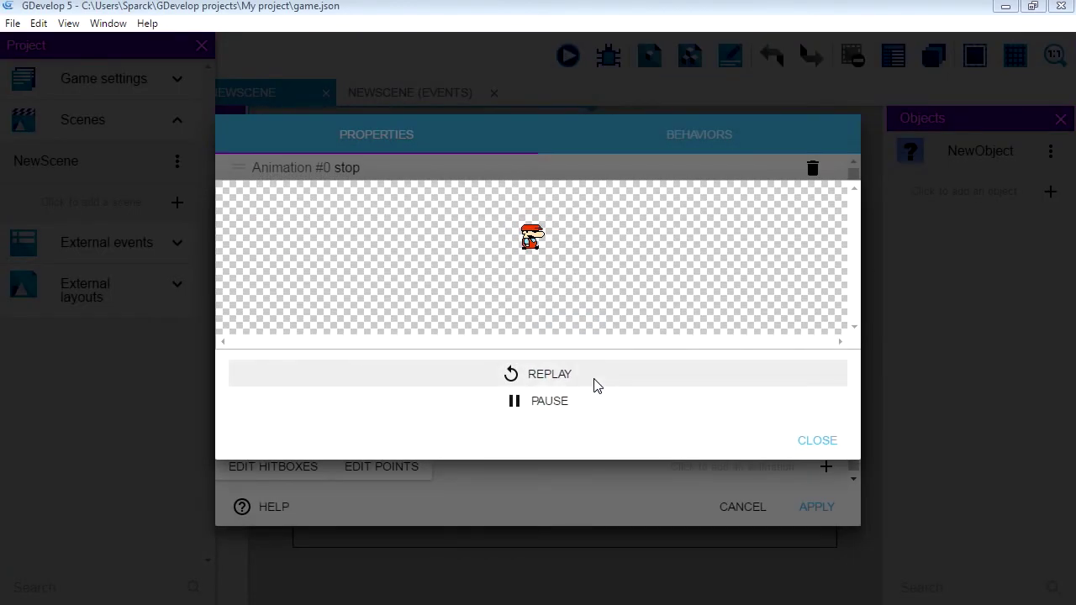
click(812, 440)
Set the walking animation's time between frames to 0.1.
double_click(652, 345)
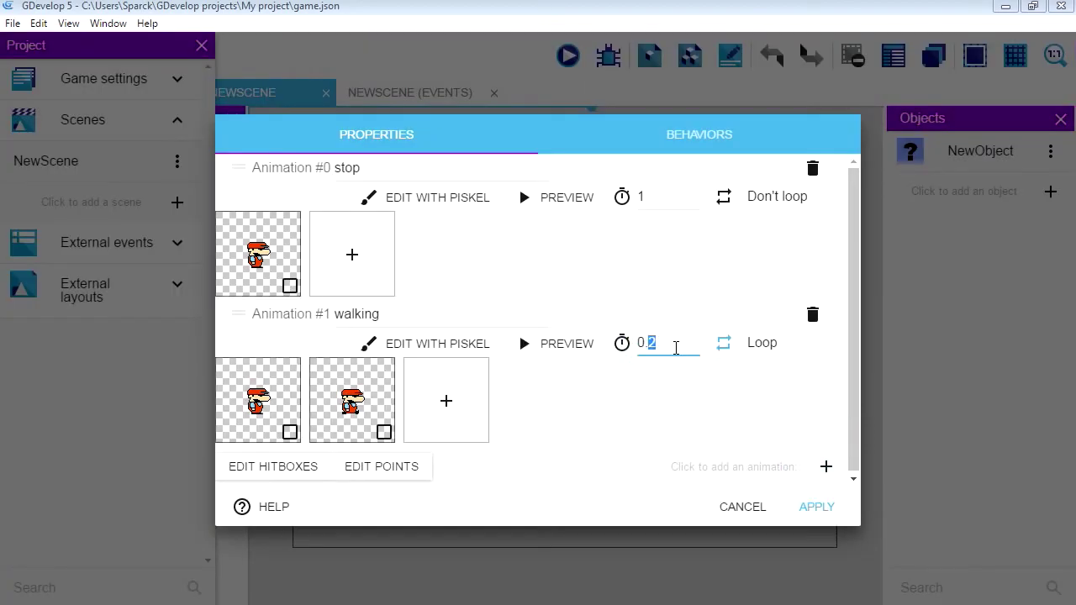
text(1)
click(655, 400)
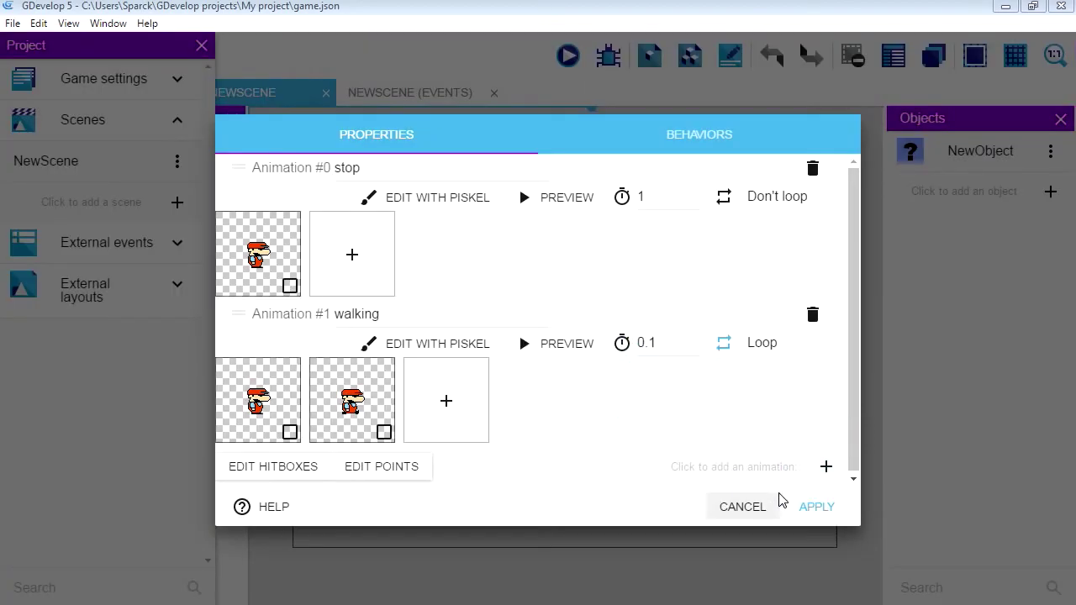
Preview the walking animation's playback and compare its two frames in Piskel without saving changes.
click(565, 345)
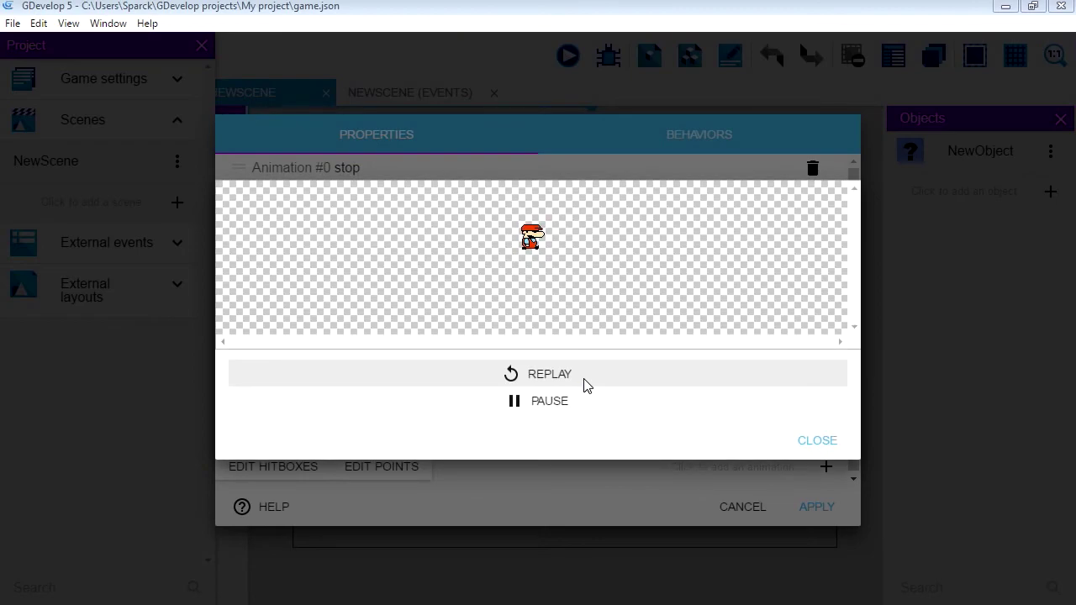
click(799, 443)
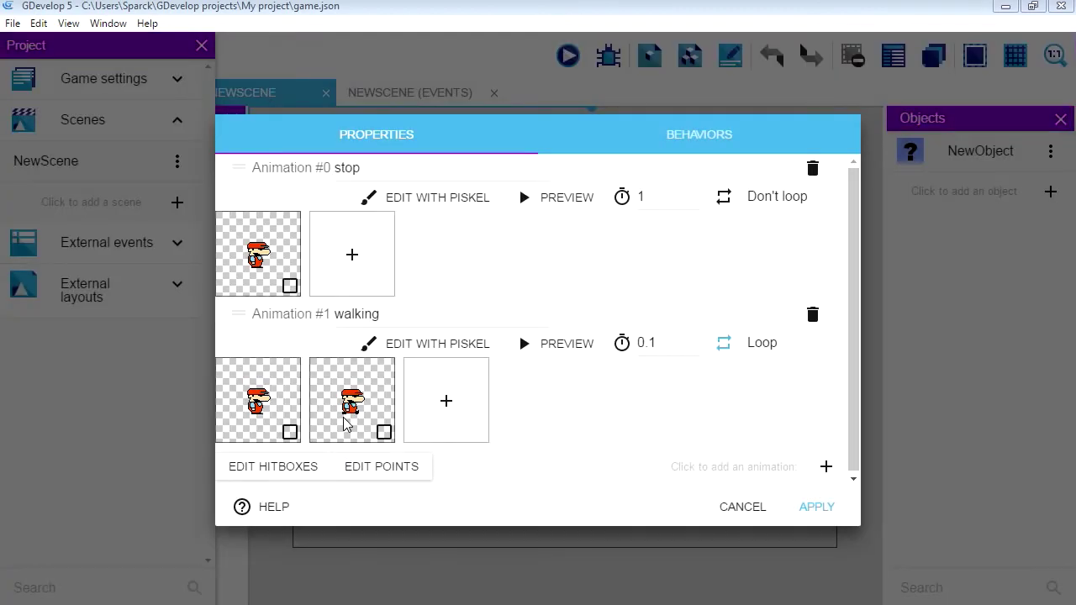
click(413, 343)
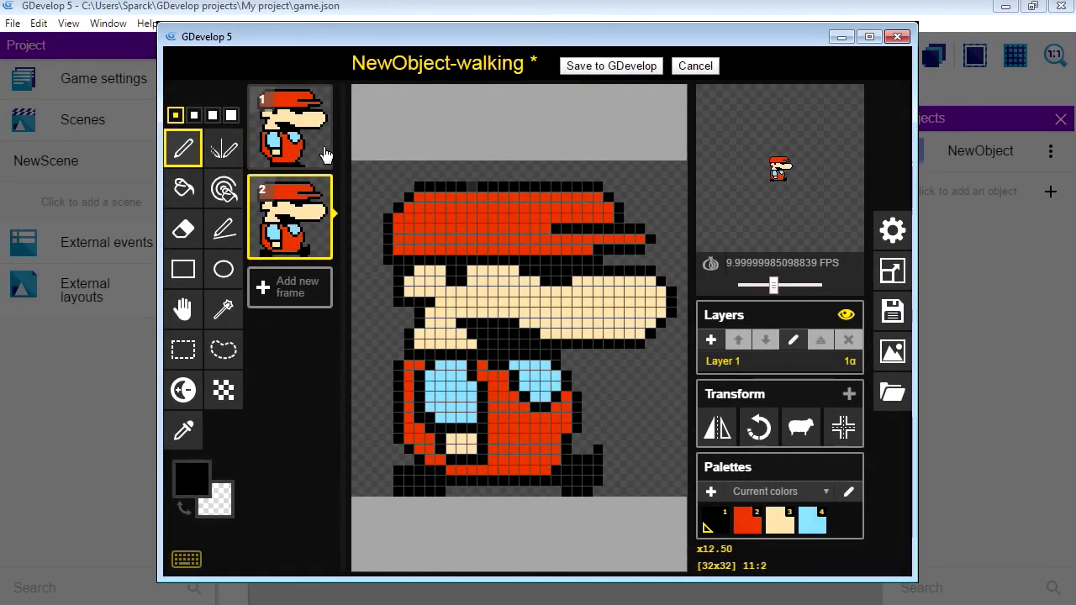
click(290, 126)
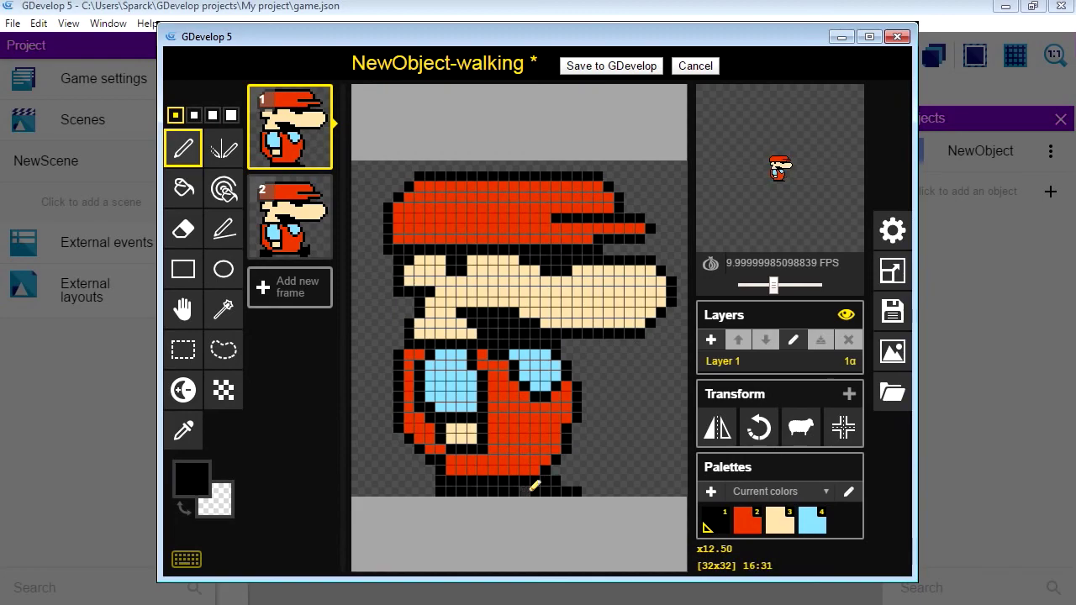
click(296, 220)
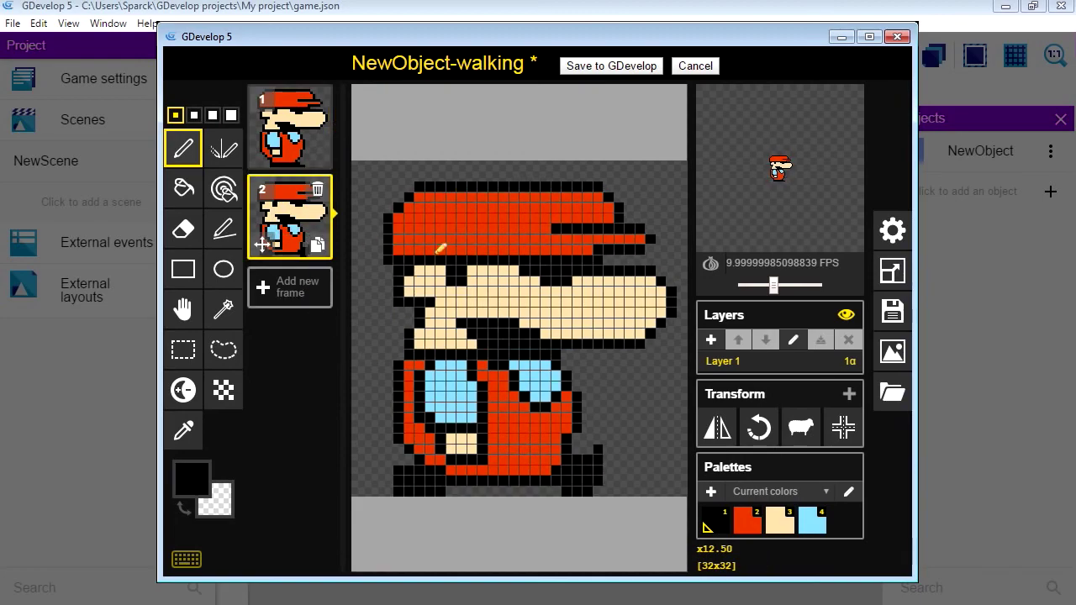
click(898, 36)
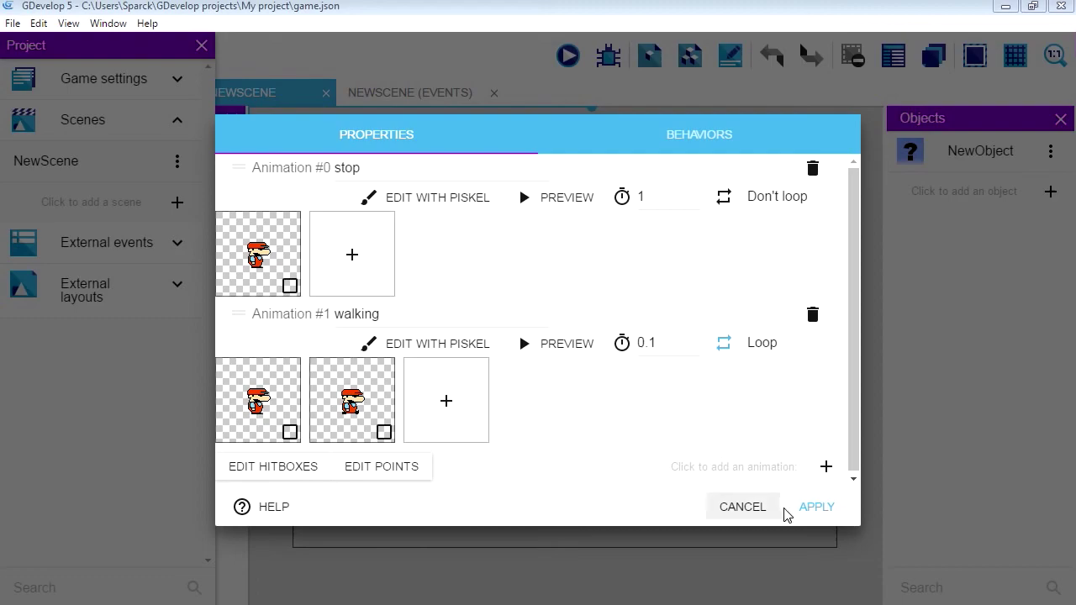
Add a third animation to the player sprite, using NewObject-walking-2.png from the My project10 folder as its frame.
click(825, 467)
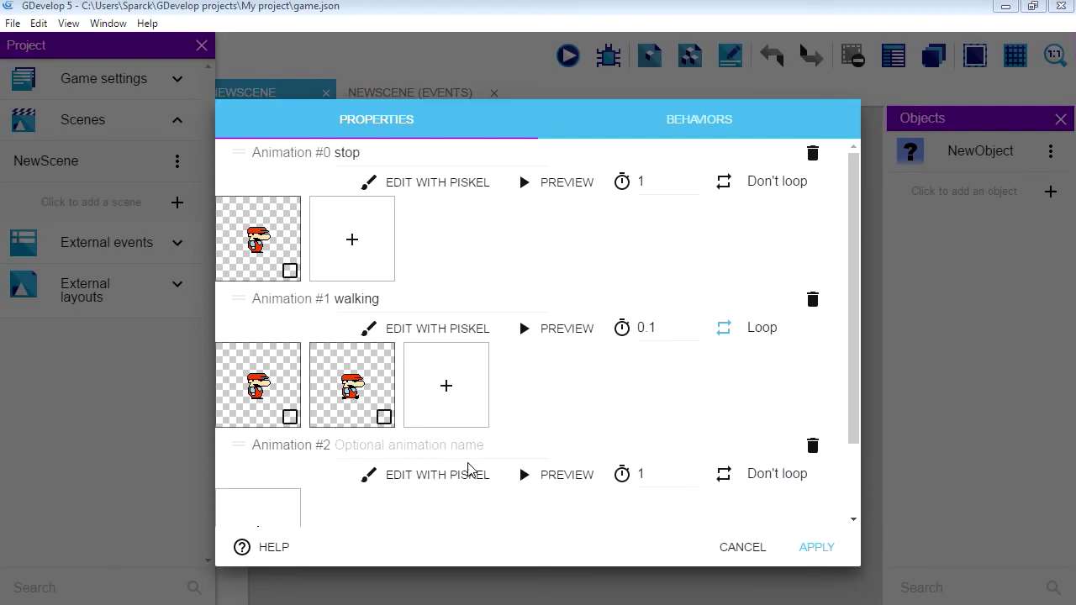
scroll(508, 469, down, 2)
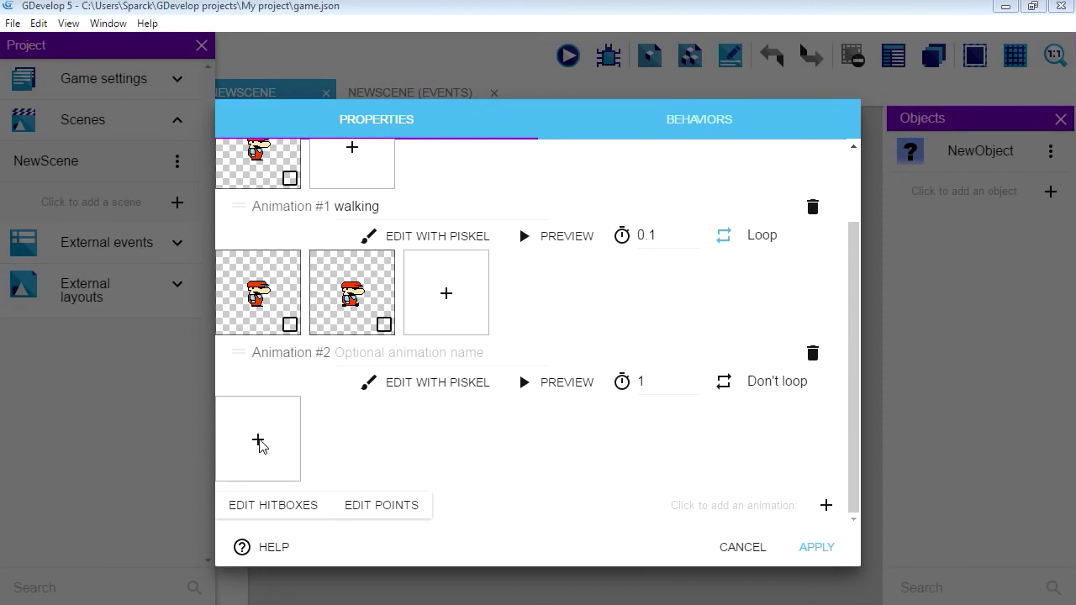
click(258, 441)
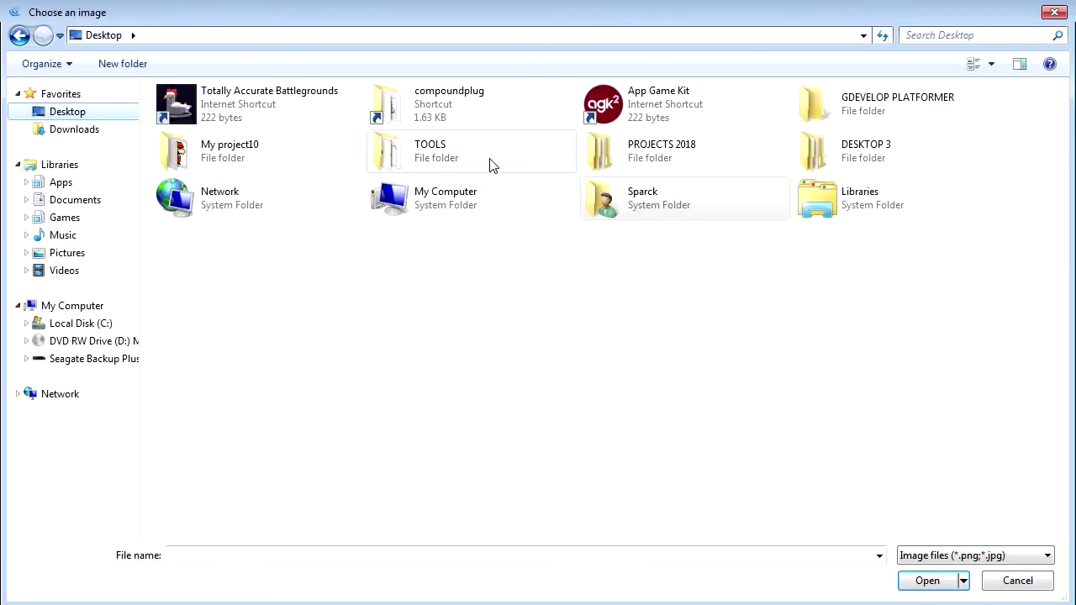
double_click(223, 166)
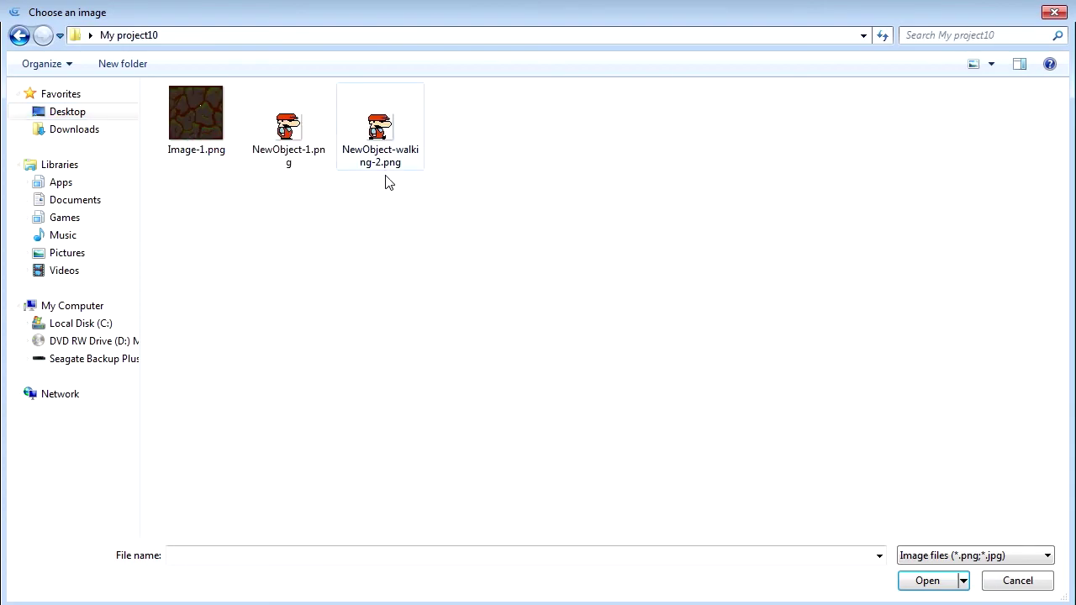
double_click(390, 139)
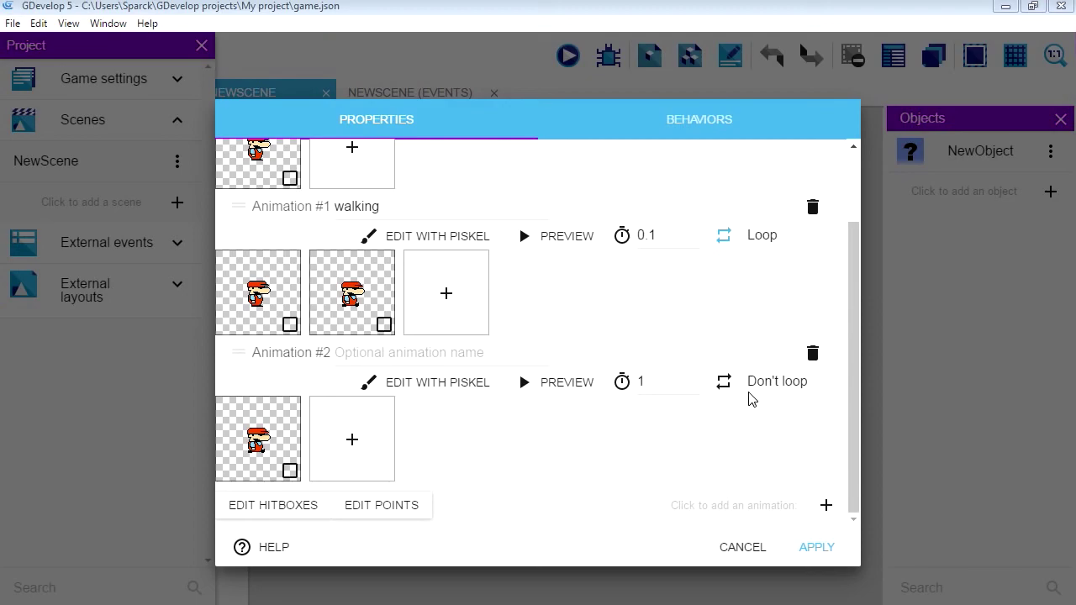
Name the third animation "jumping" and apply the sprite's changes.
mouse_move(853, 422)
mouse_down()
mouse_move(859, 335)
mouse_move(871, 433)
mouse_up()
click(469, 354)
text(jumping)
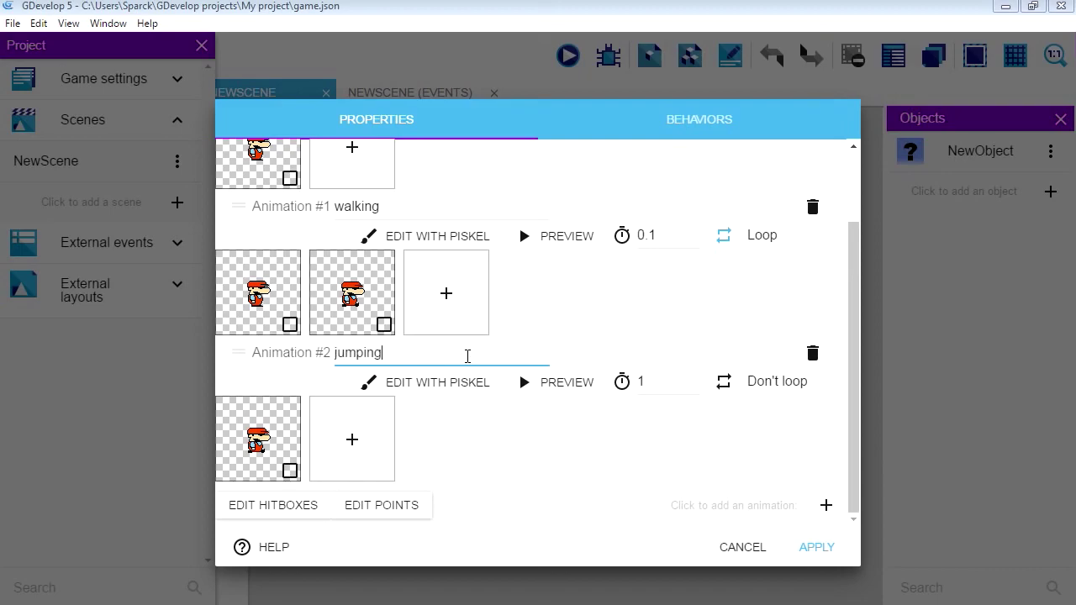
click(827, 549)
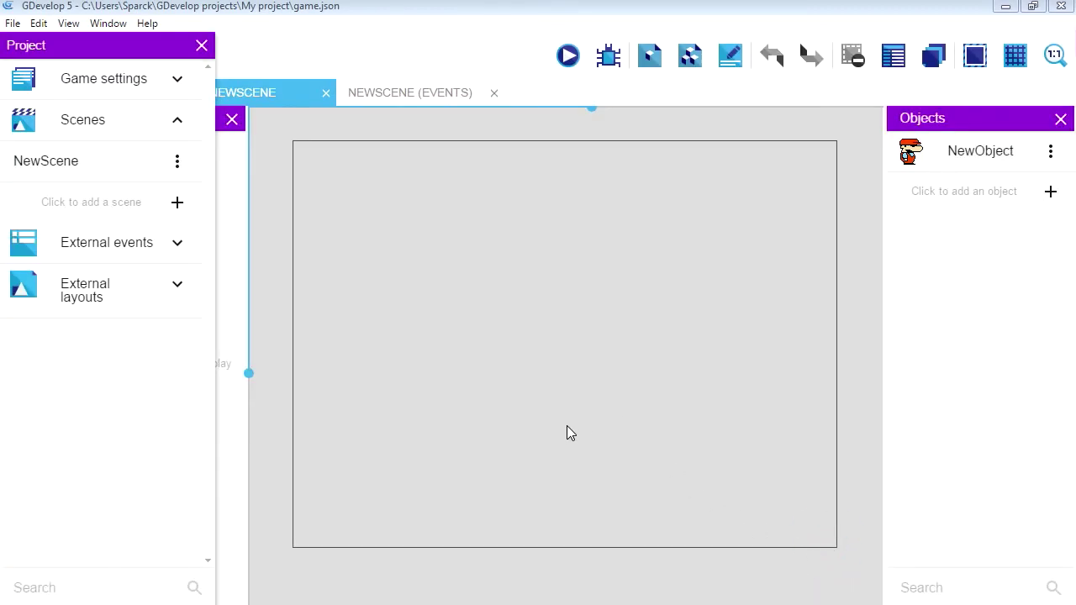
Place an instance of the player sprite in the upper-left part of the scene area.
click(912, 151)
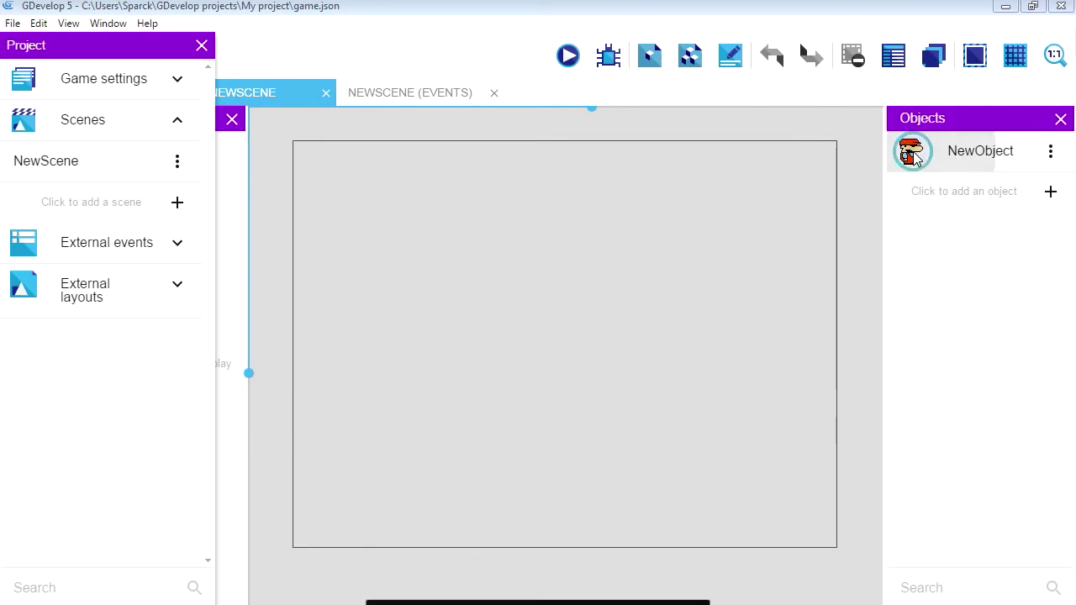
click(398, 258)
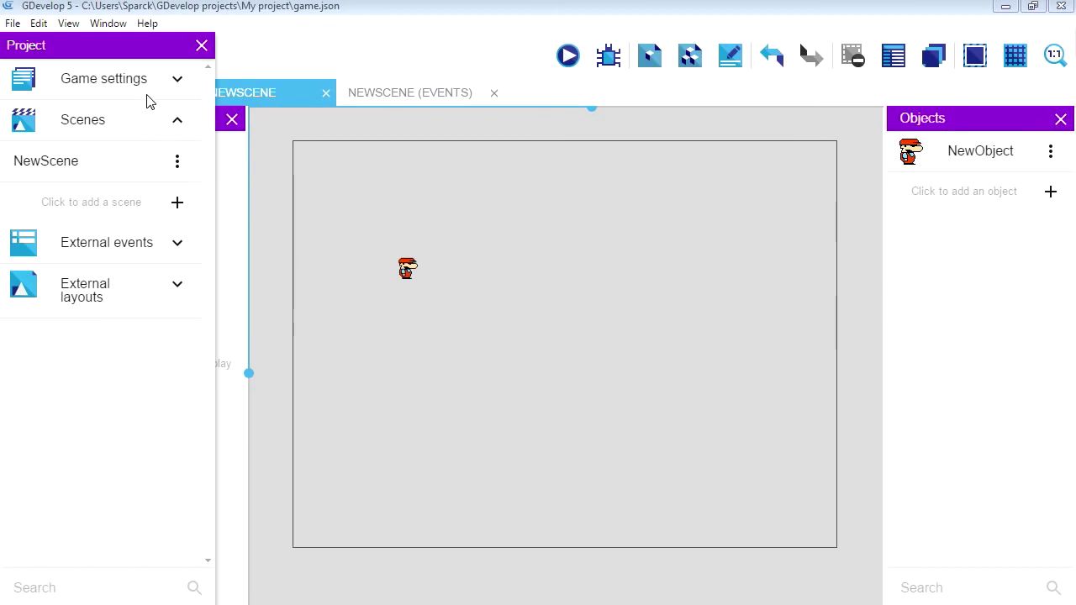
Configure the project's properties with a 640 by 480 game window, the author name, and "Change height to fit the screen".
click(174, 84)
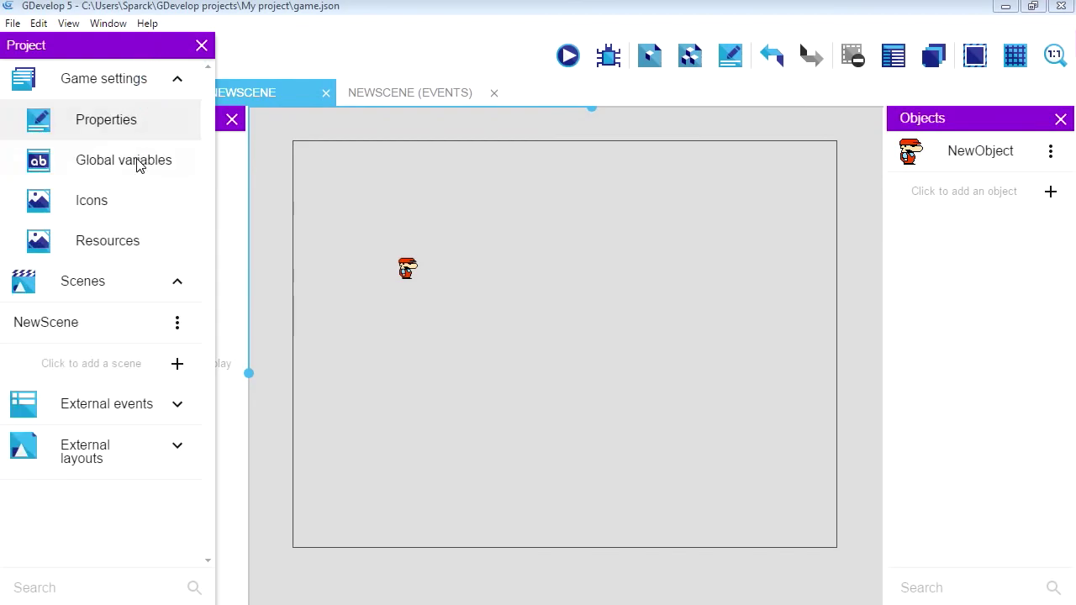
click(132, 119)
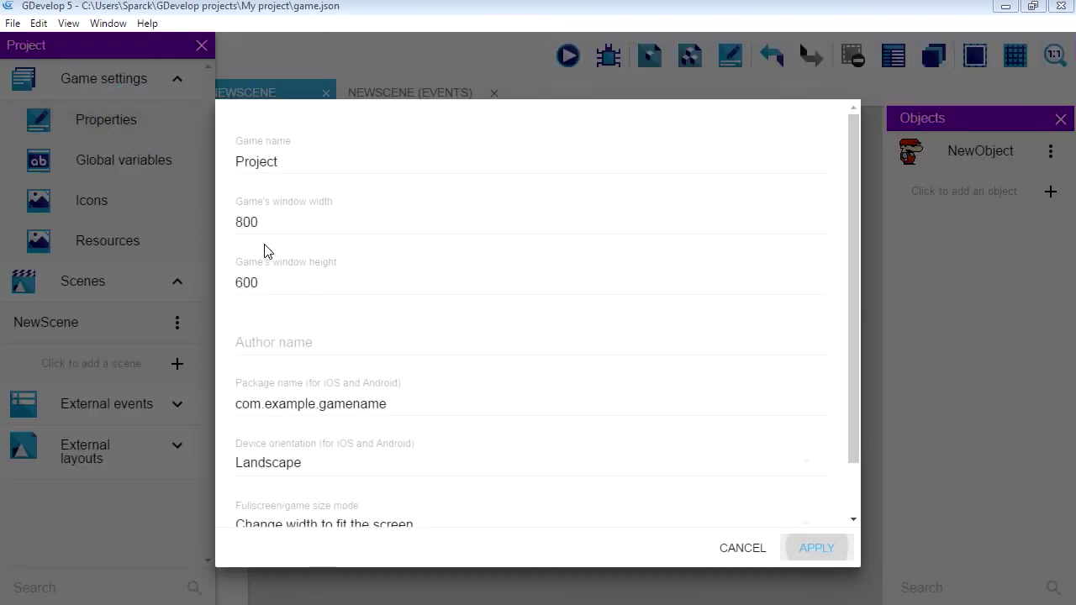
drag(285, 220, 233, 223)
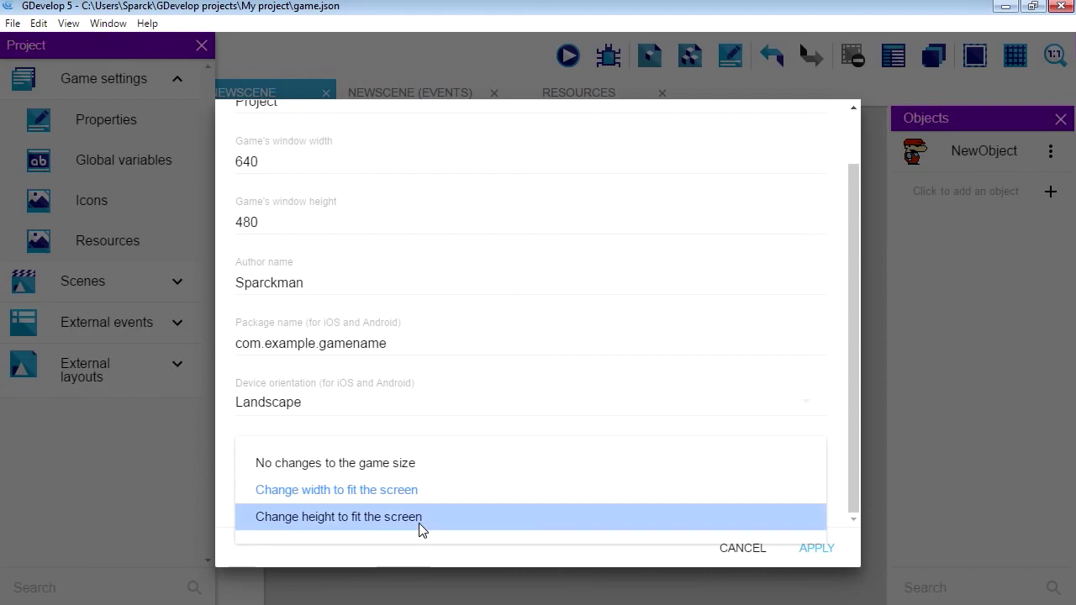
click(416, 521)
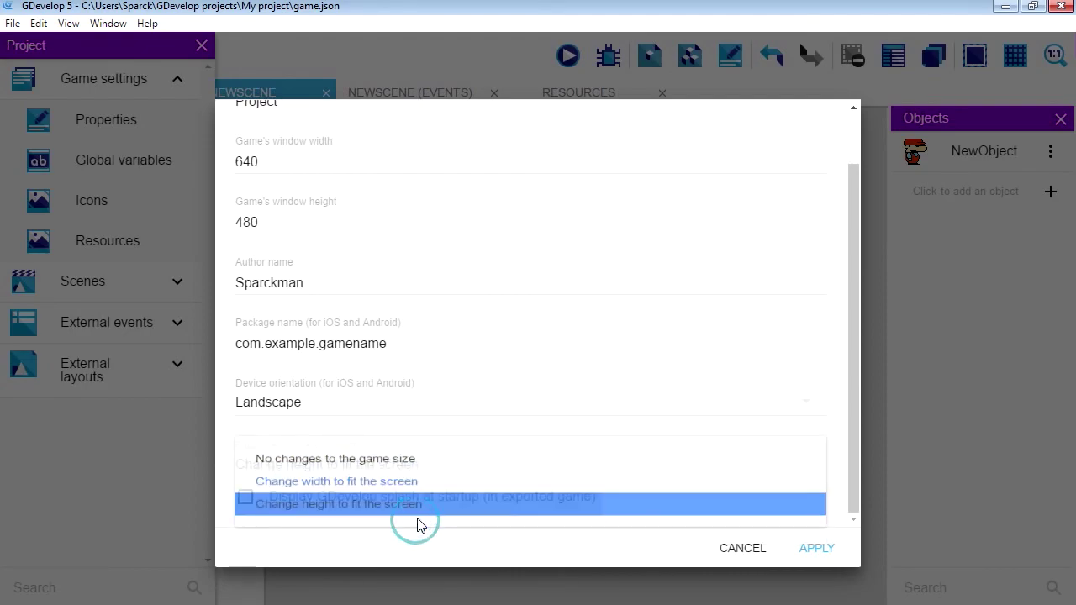
click(814, 547)
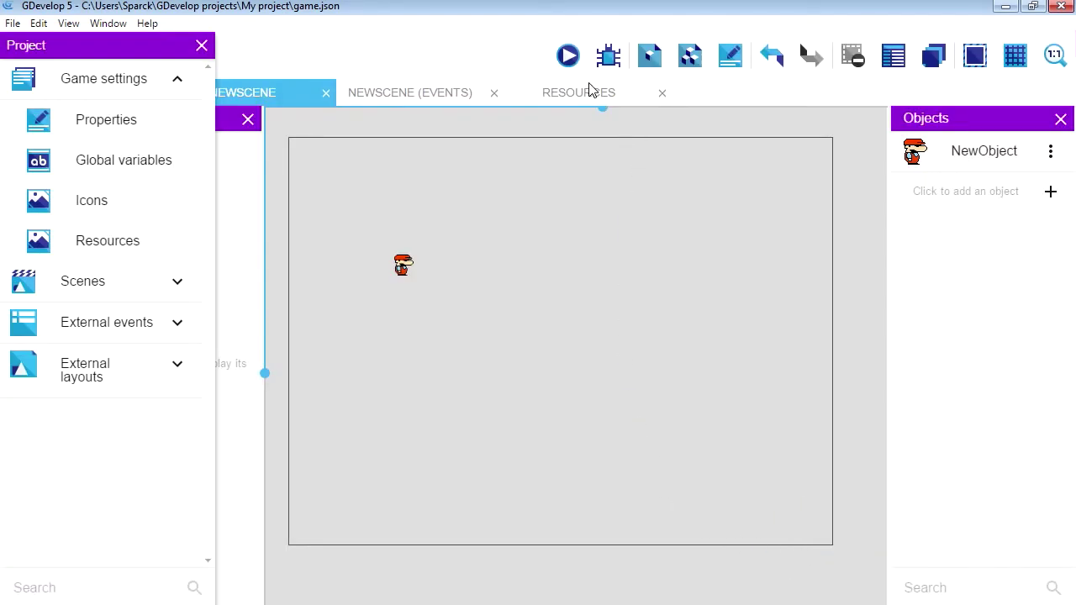
Launch a preview of the scene with the player in it.
click(568, 55)
click(578, 334)
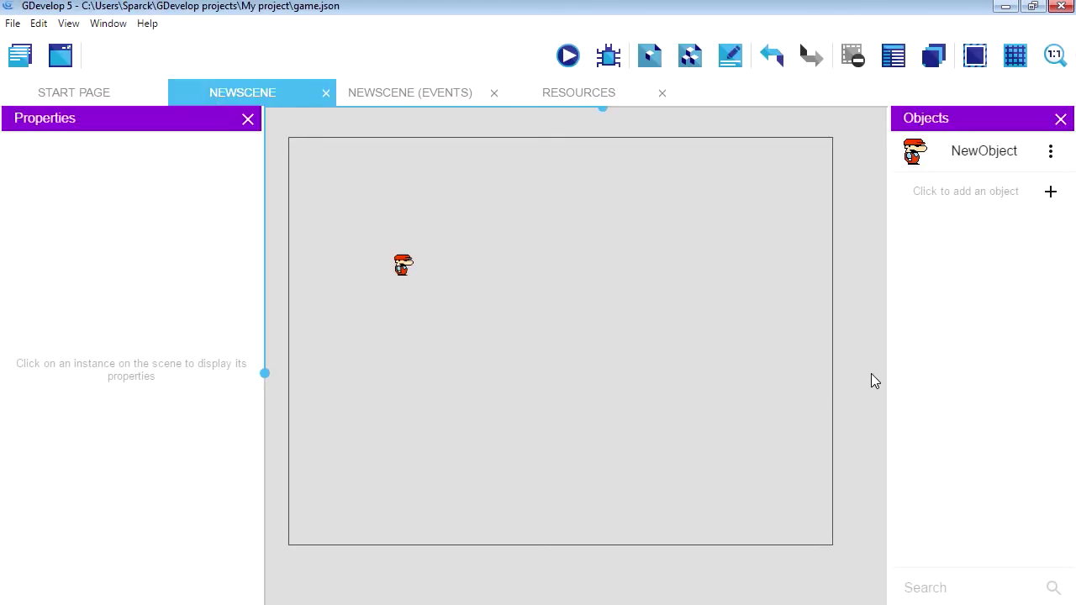
Add a Tiled Sprite using Image-1.png from My project10 and stretch it across the scene's lower part from about X 2, Y 365.
click(1050, 194)
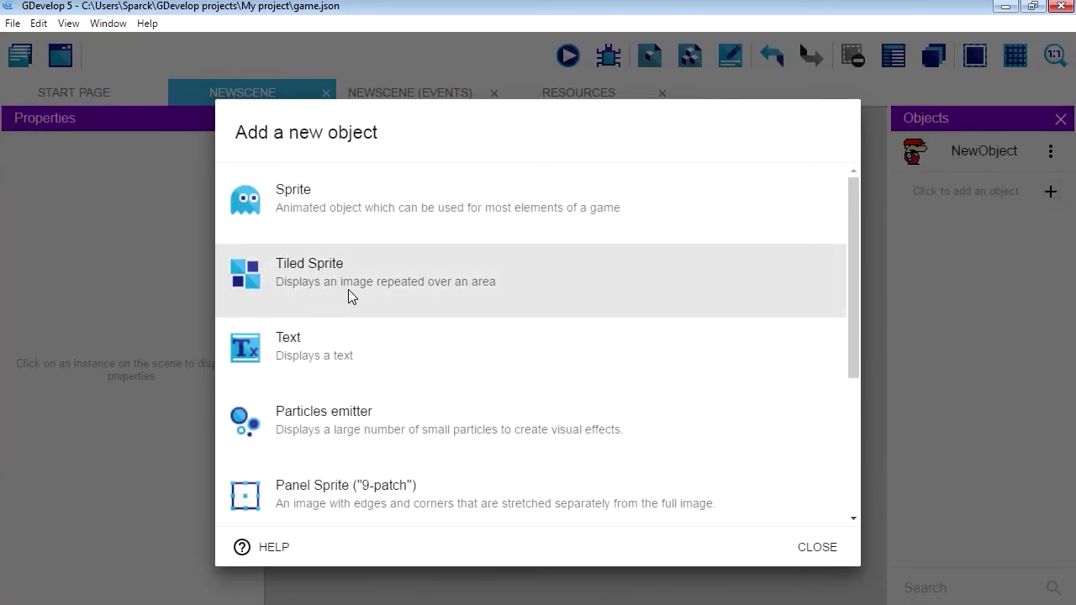
click(356, 282)
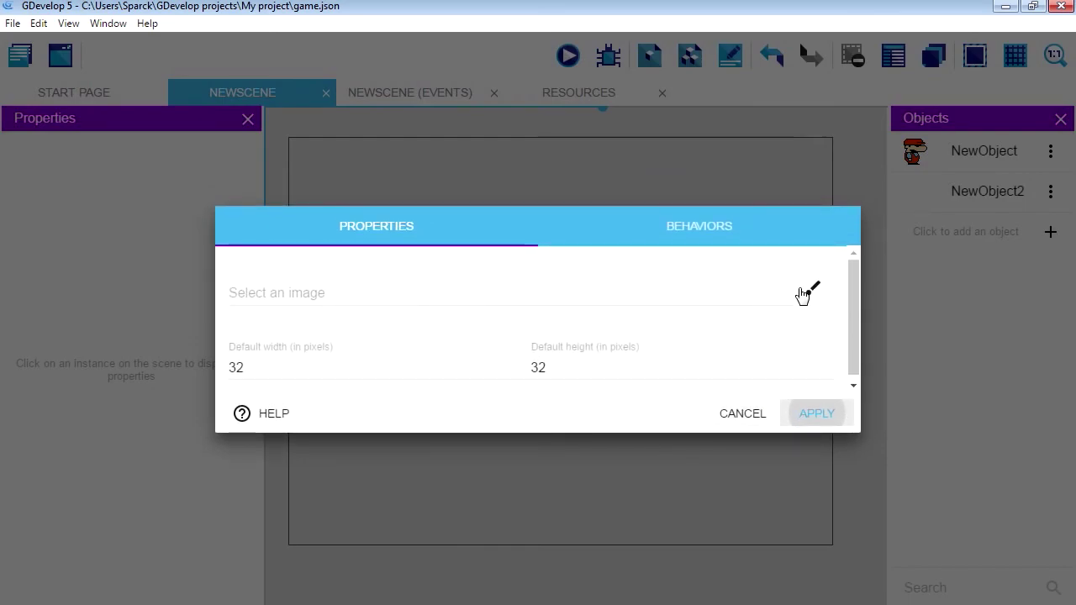
click(362, 292)
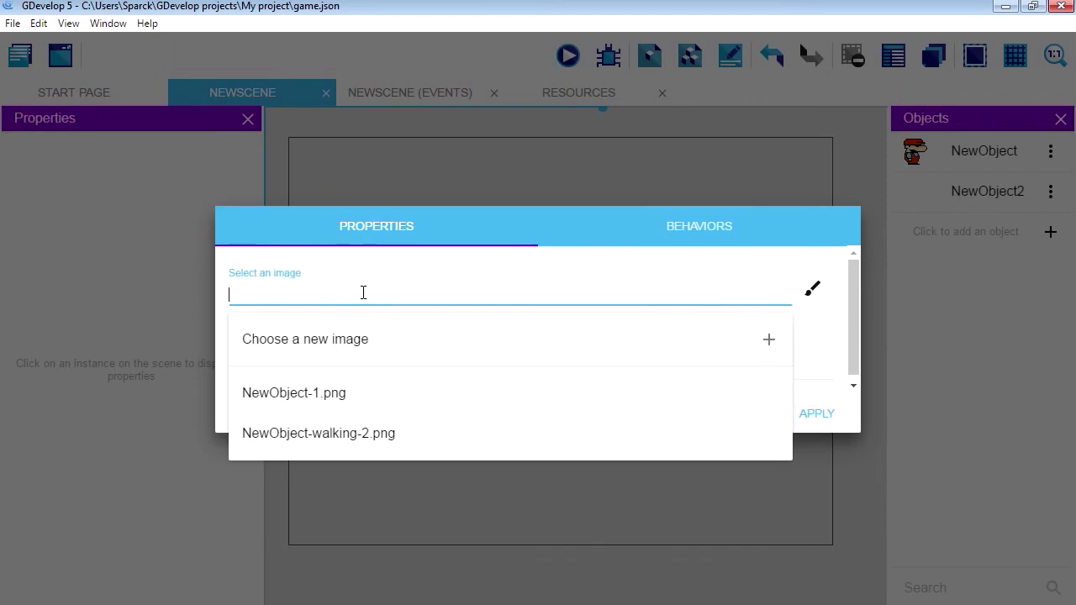
click(370, 348)
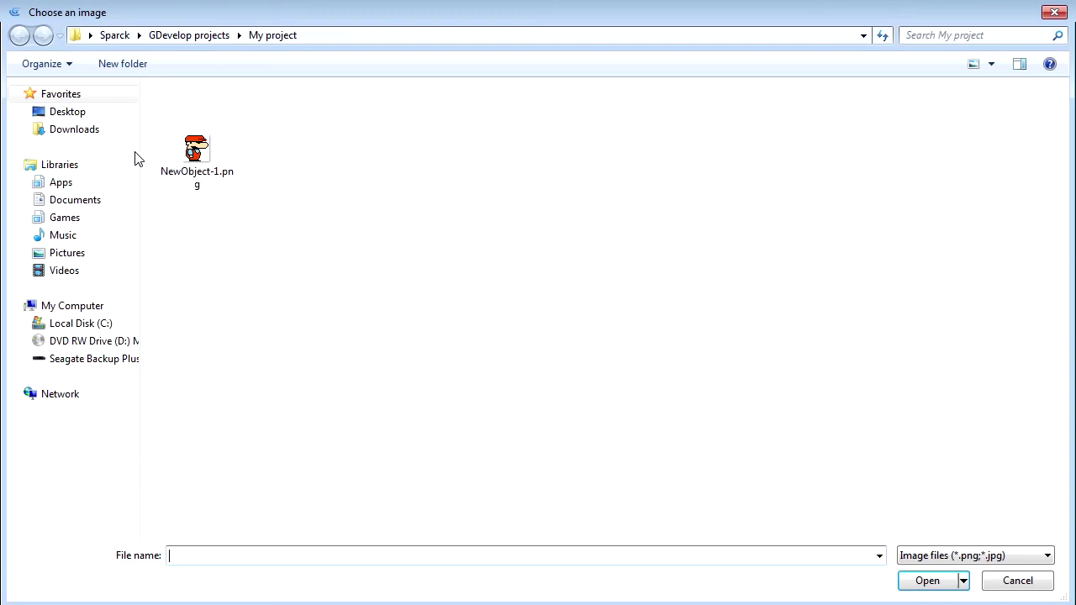
click(202, 133)
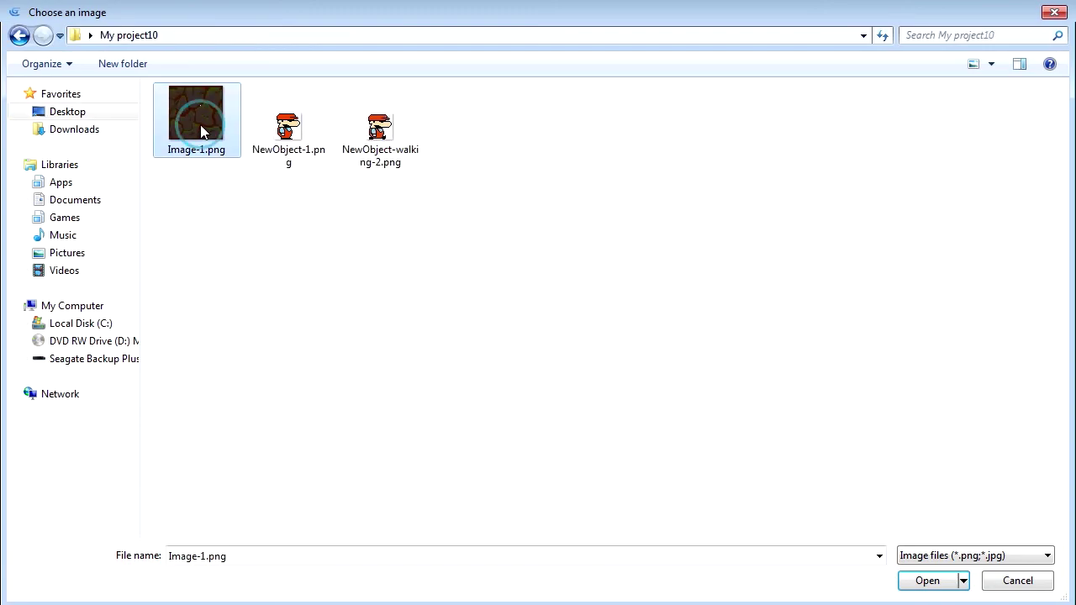
click(929, 581)
click(818, 441)
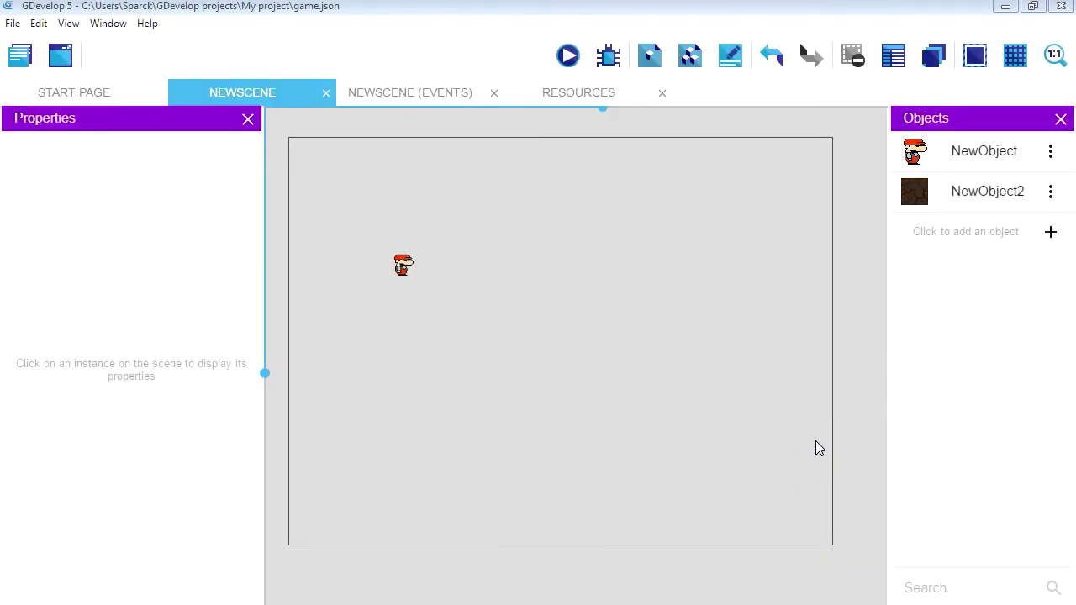
drag(915, 200, 840, 552)
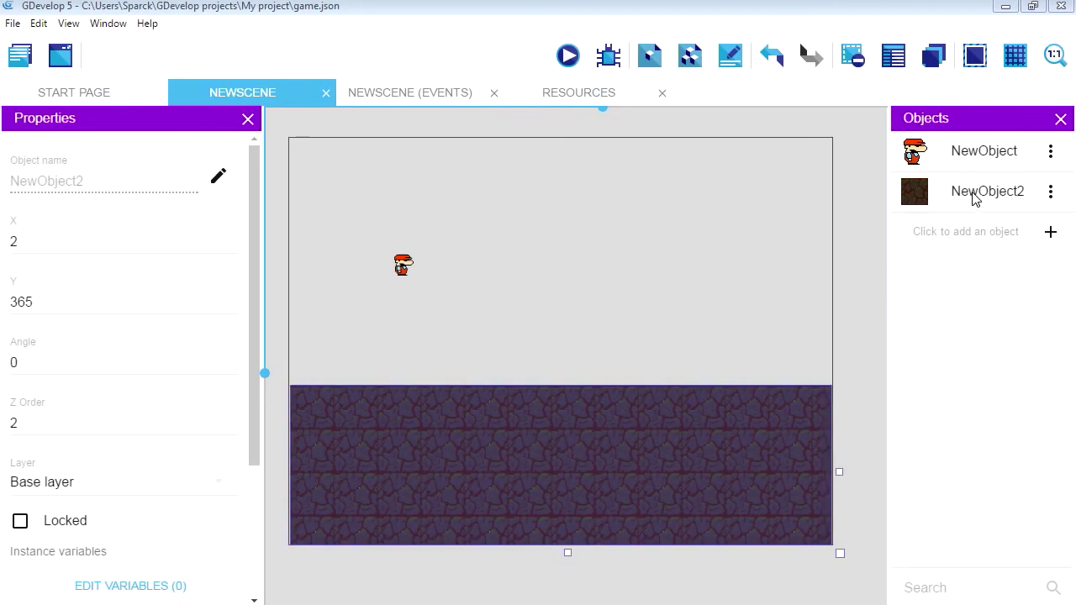
Add the Platform behavior to the tiled ground object and apply it.
click(963, 193)
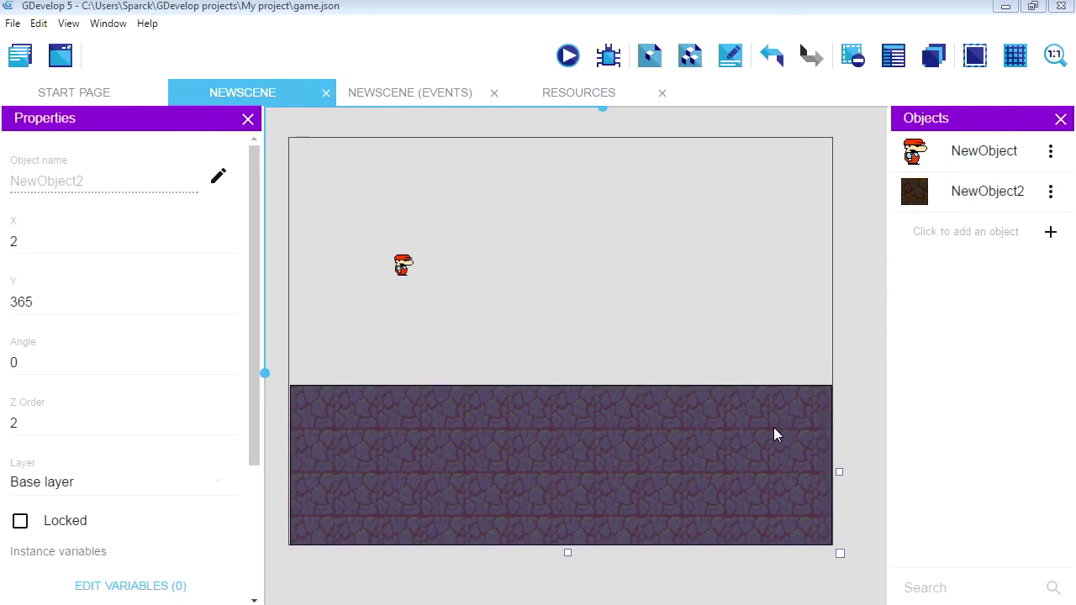
right_click(946, 200)
click(967, 227)
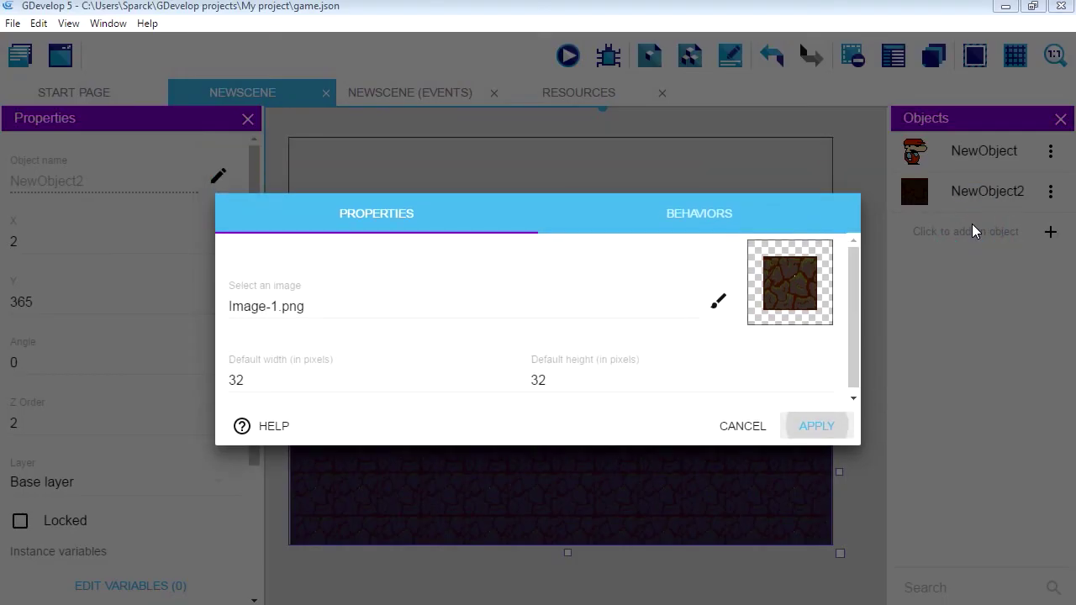
click(723, 216)
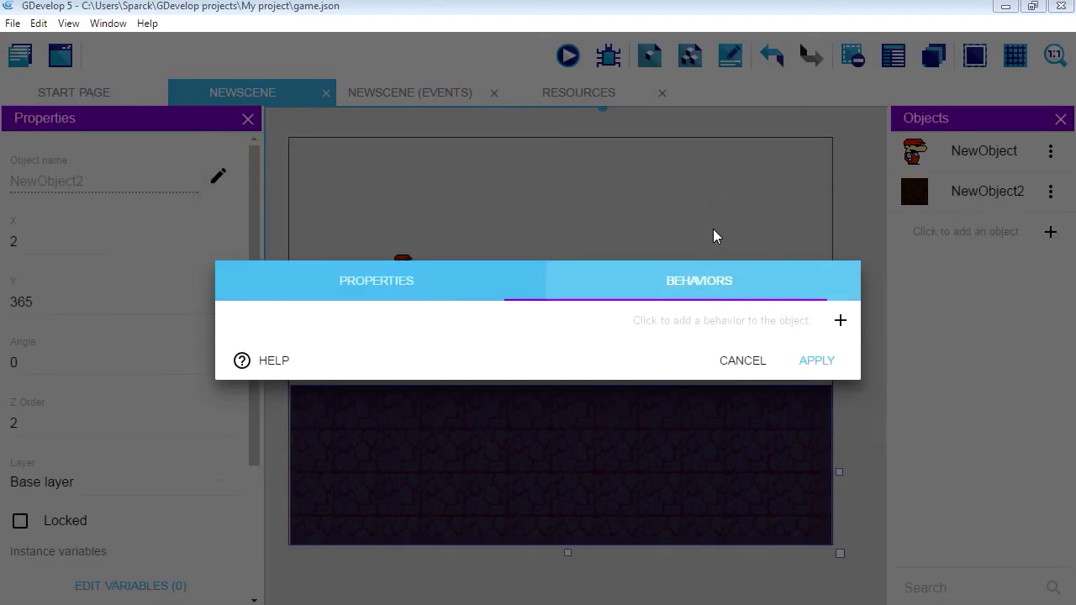
click(841, 324)
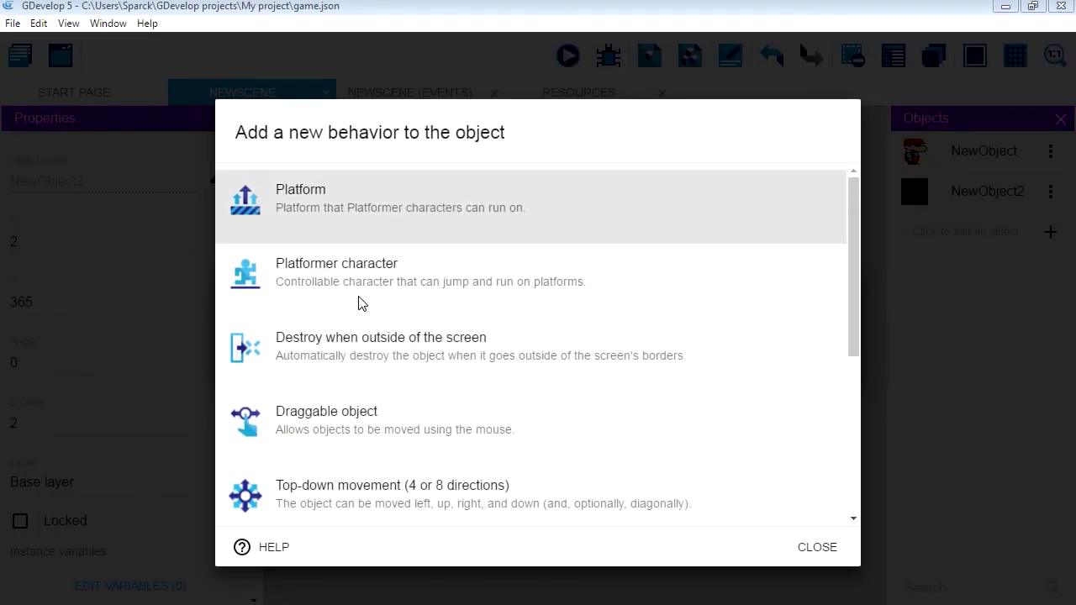
click(395, 217)
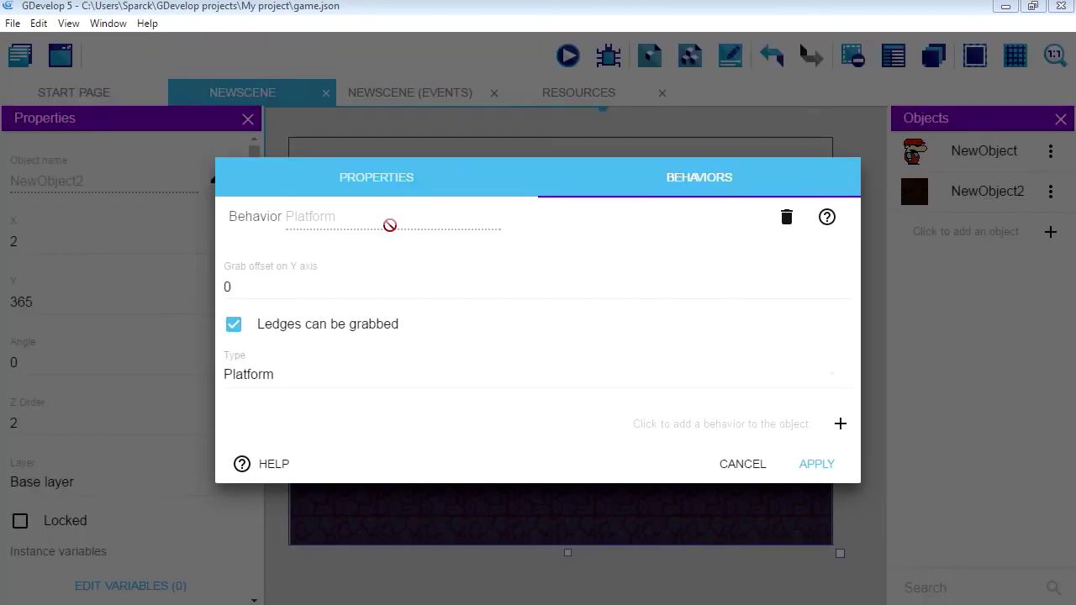
click(821, 468)
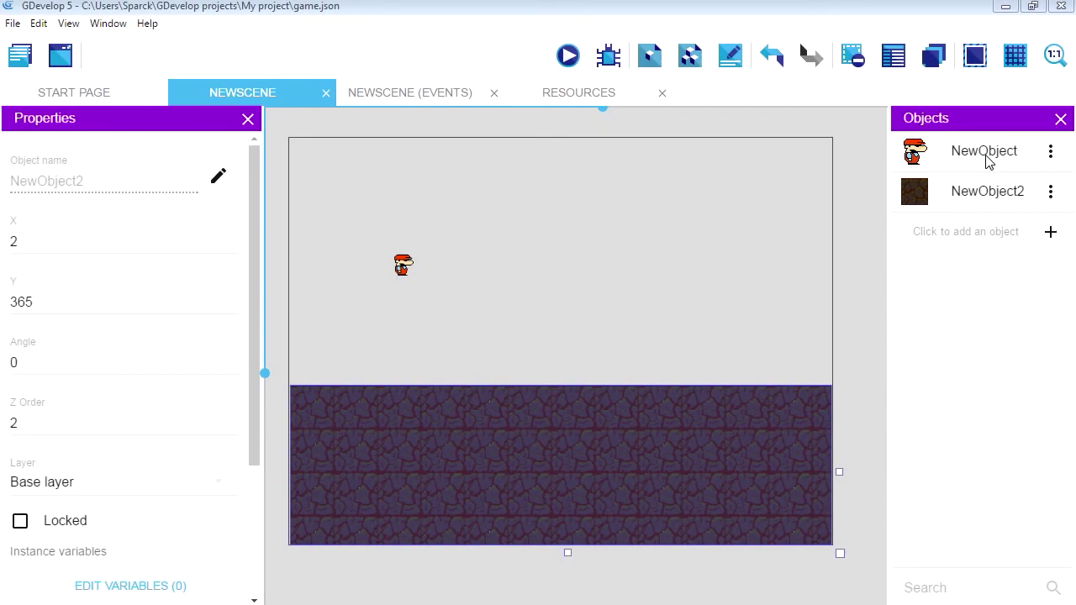
Rename the player sprite object as SuperJump.
click(1011, 160)
text(Superg)
key(BackSpace)
text(Jump)
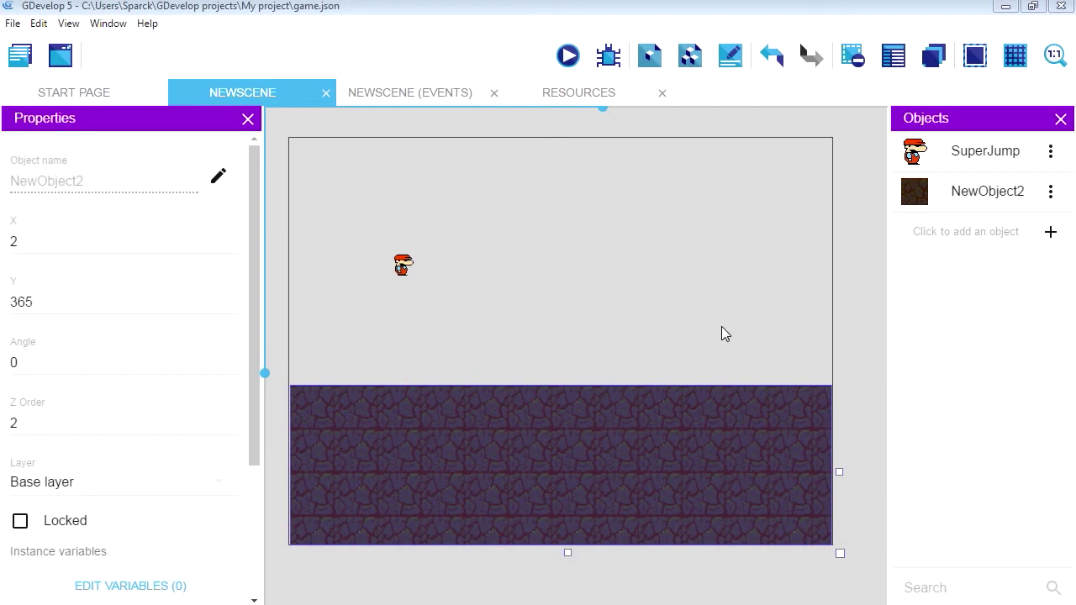
Add the Platformer character behavior to the SuperJump object with its default settings and apply it.
click(973, 154)
click(1050, 154)
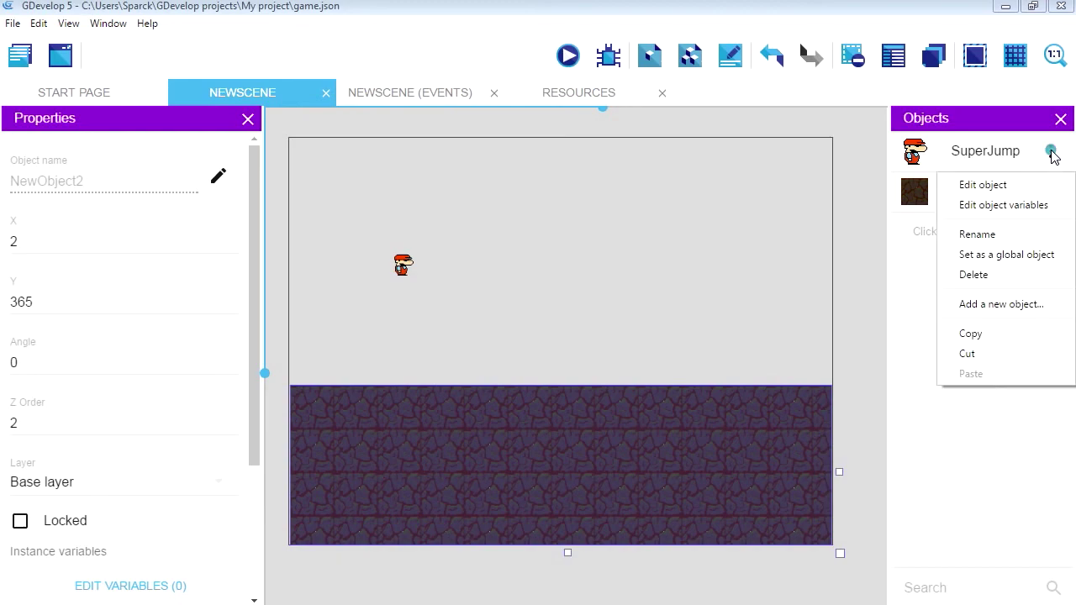
click(1007, 187)
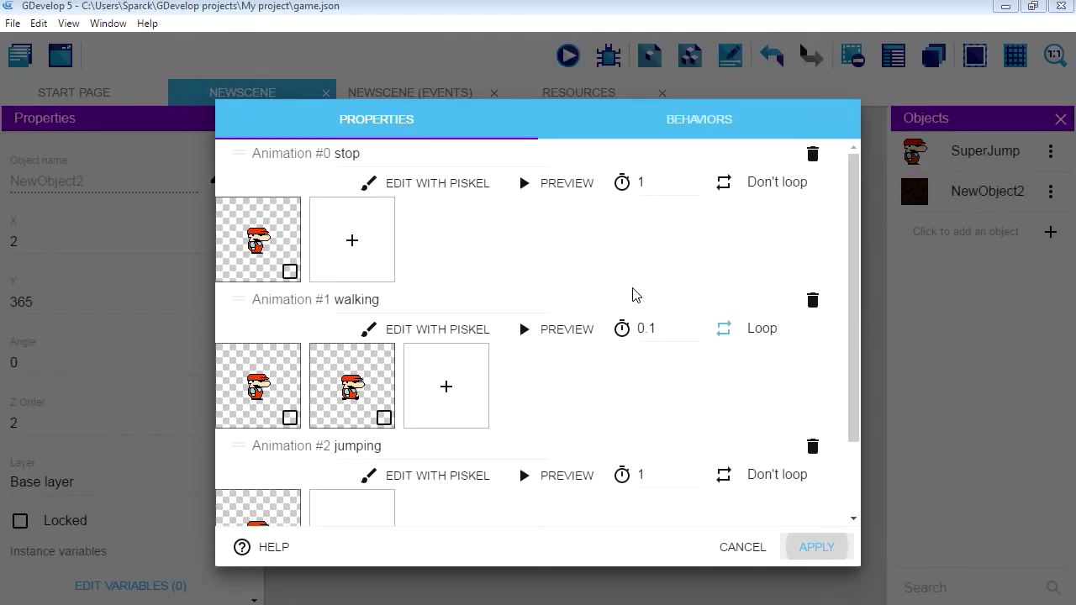
click(721, 122)
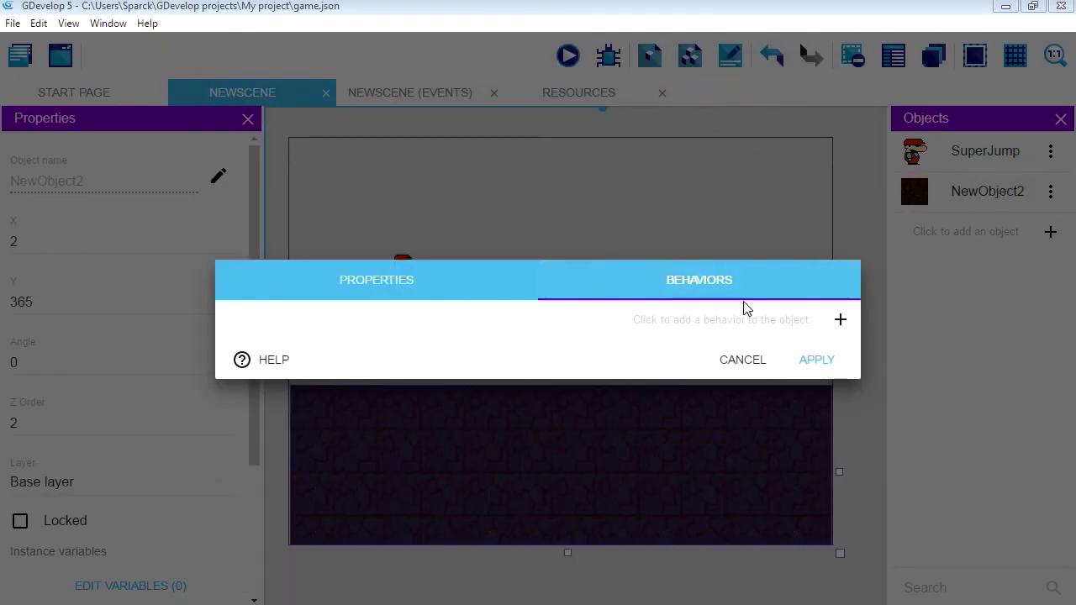
click(840, 321)
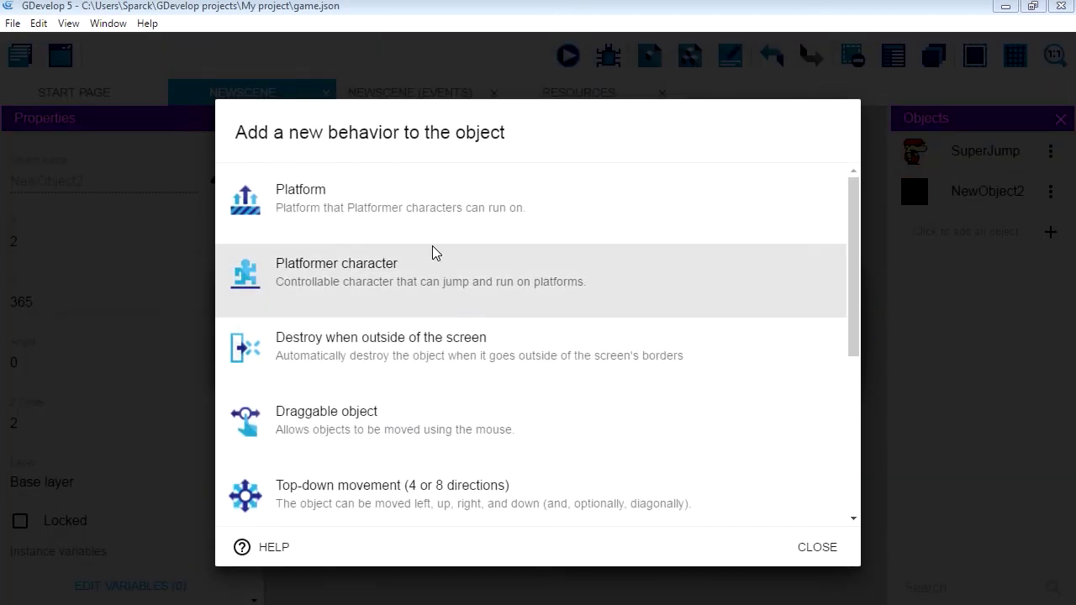
click(391, 292)
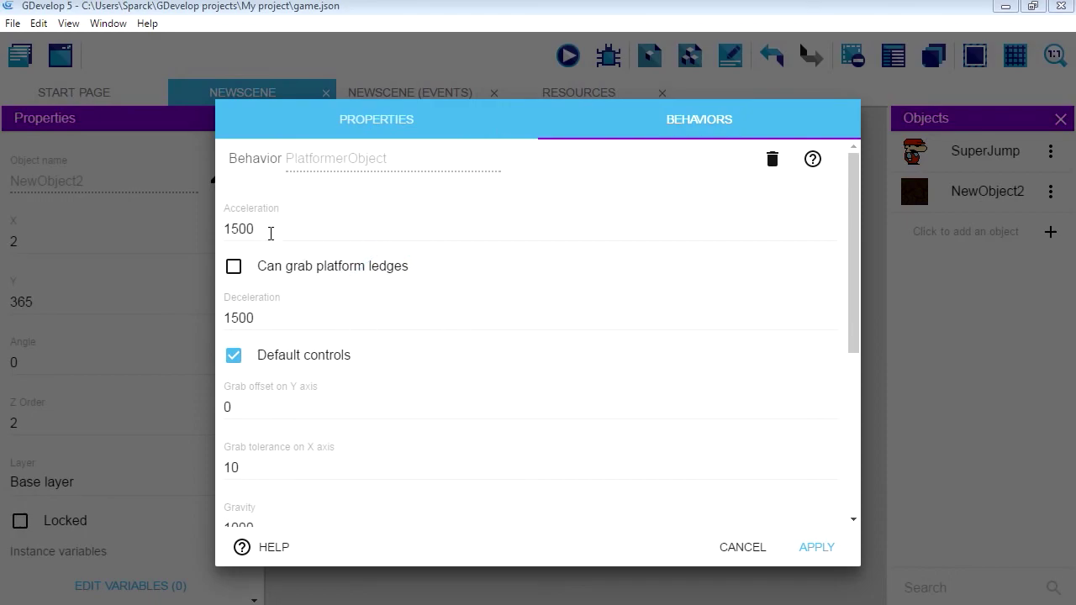
scroll(327, 341, down, 4)
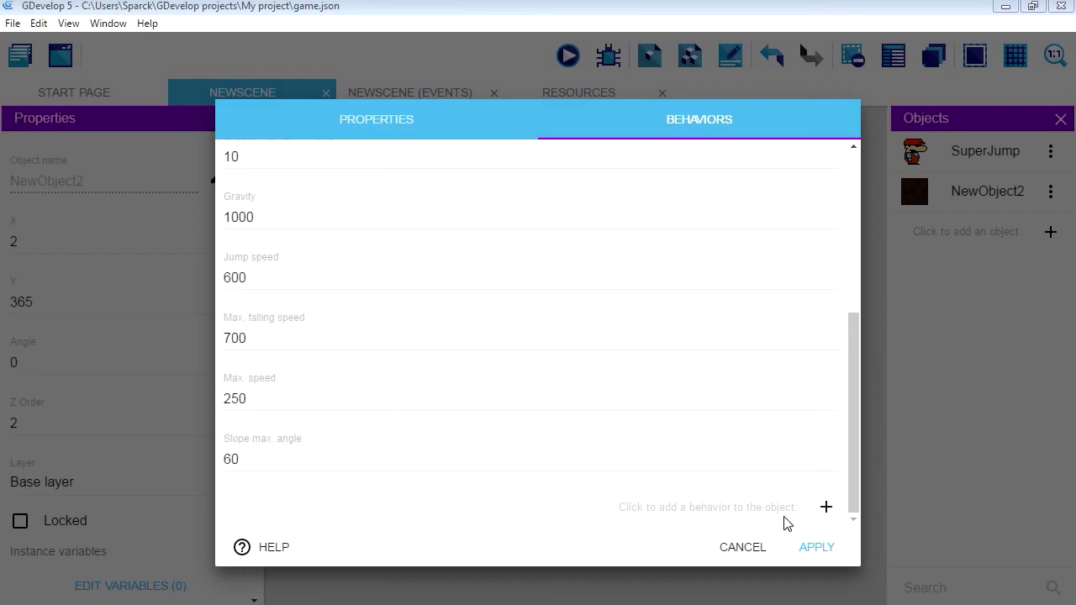
click(816, 547)
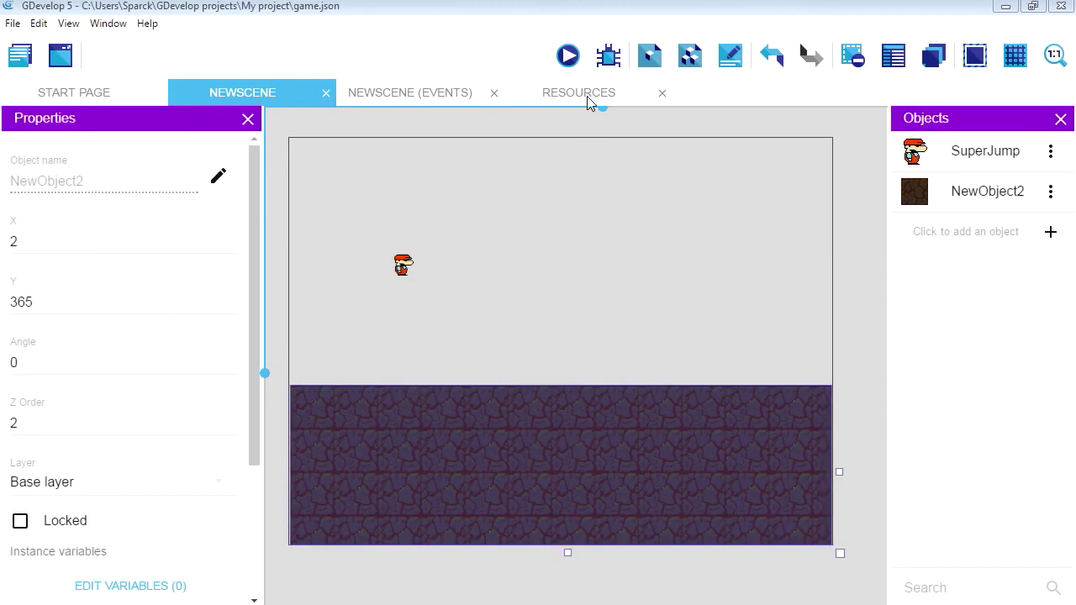
Preview the scene, test the player walking both ways and jumping on the ground, and close the preview.
click(569, 57)
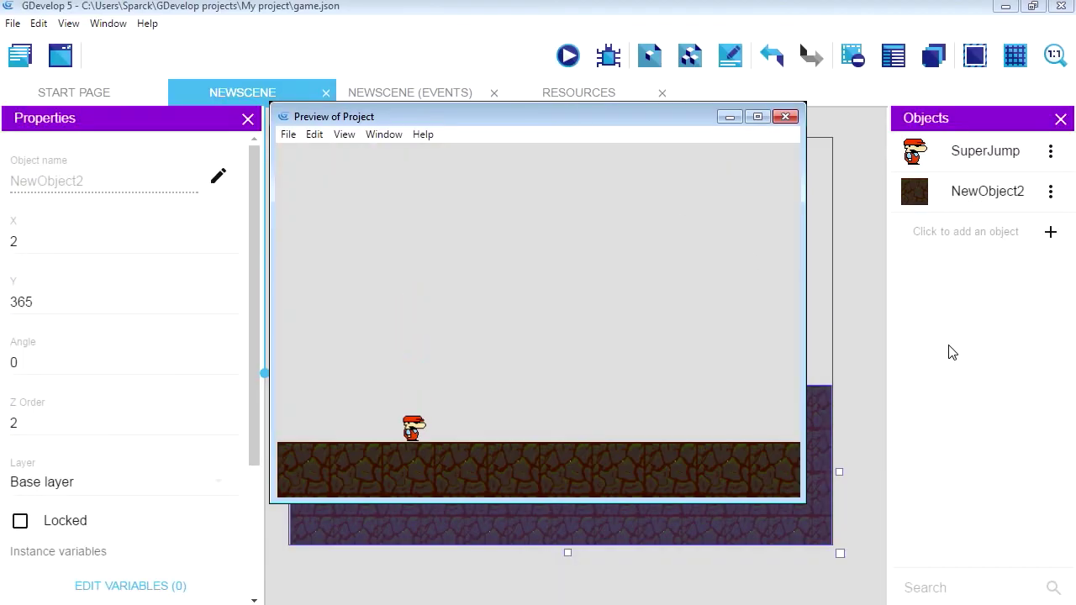
key(Right)
key(space)
key(Left)
key(space)
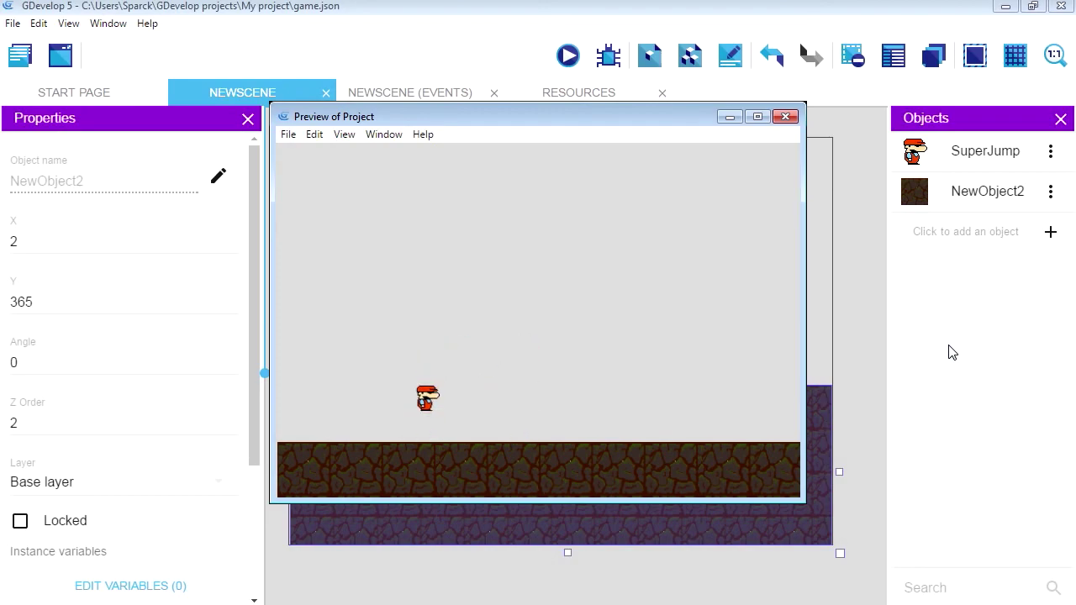
key(Left)
key(Right)
key(space)
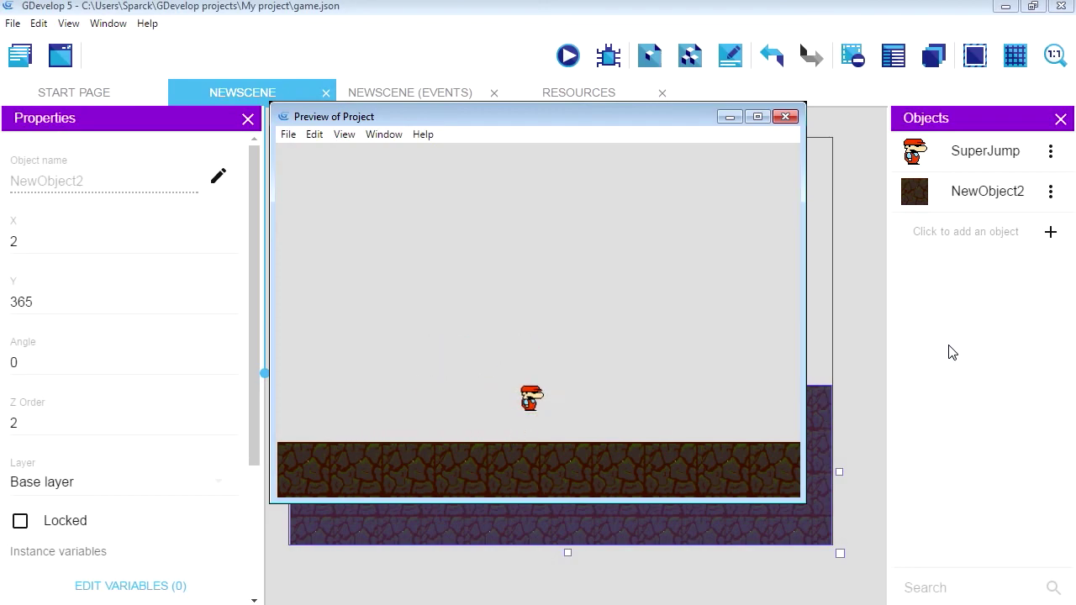
key(Left)
key(space)
key(space)
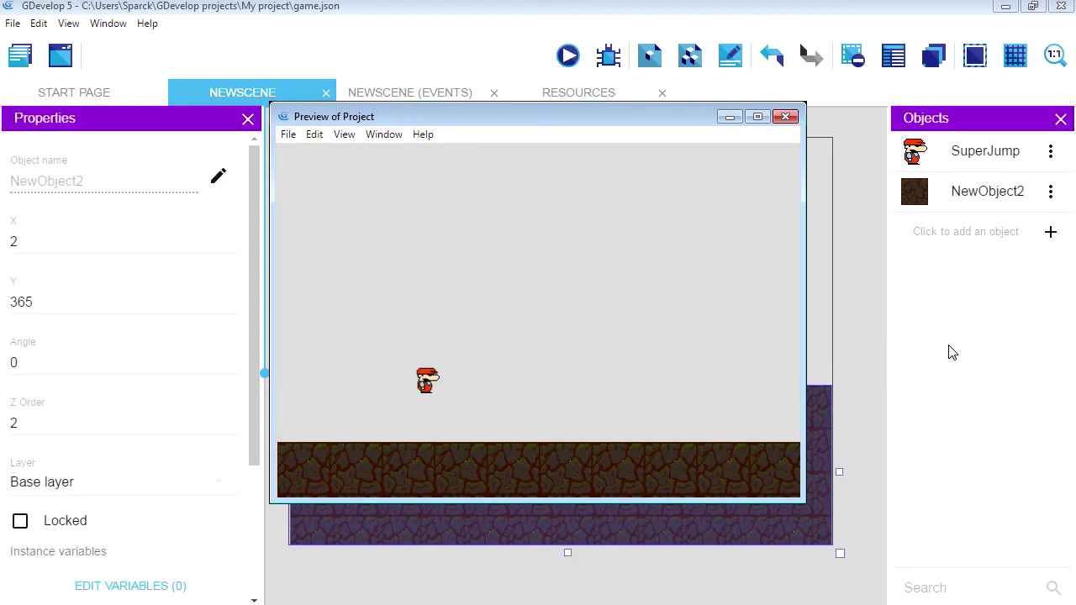
click(951, 353)
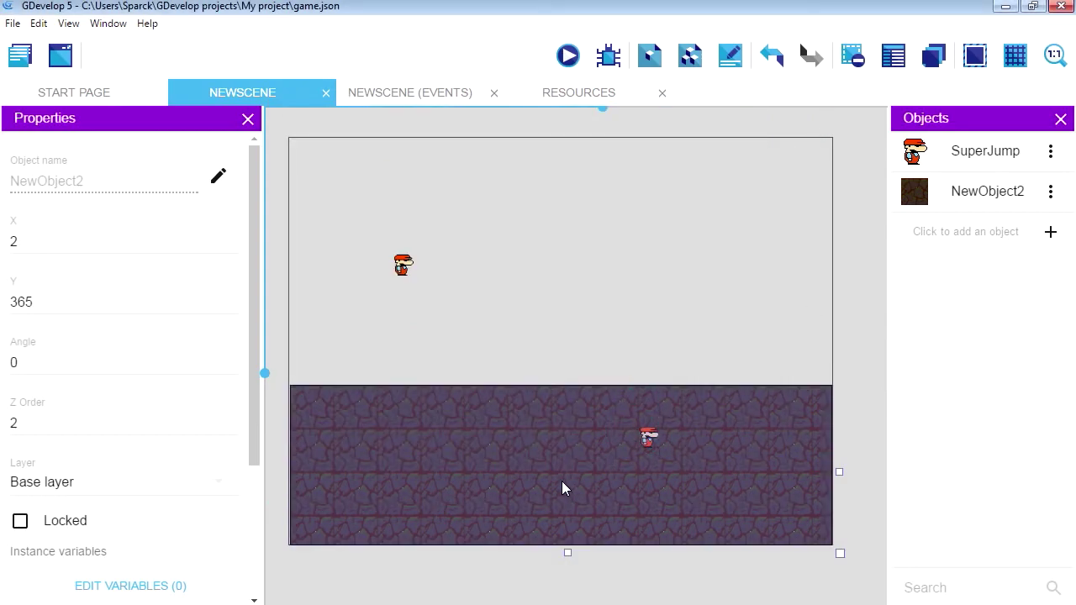
Raise the ground to about X 1, Y 242 and check the scene in a maximized preview.
drag(562, 486, 560, 397)
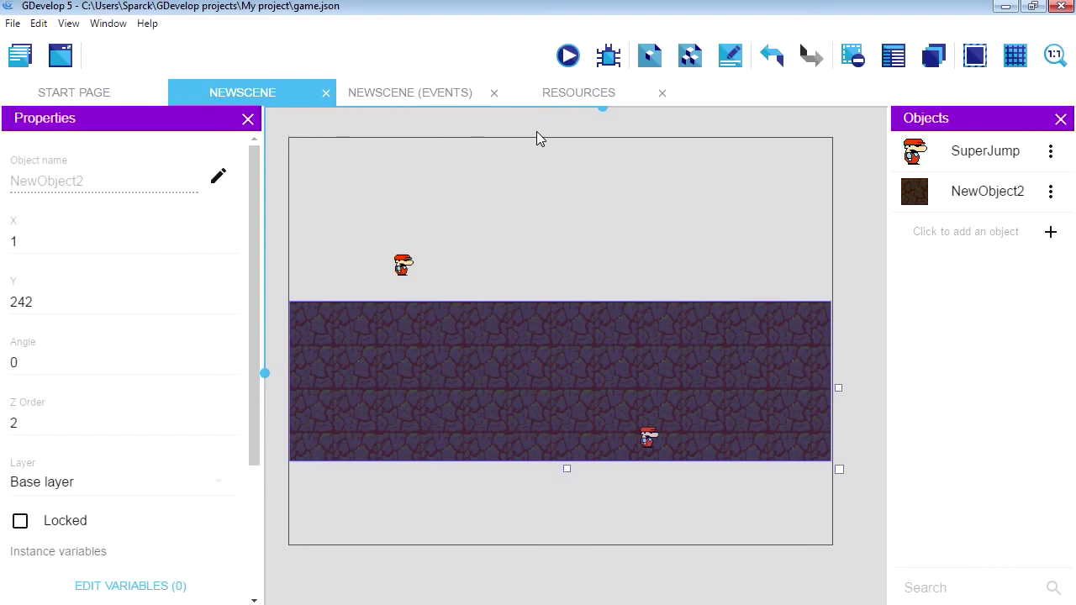
click(568, 56)
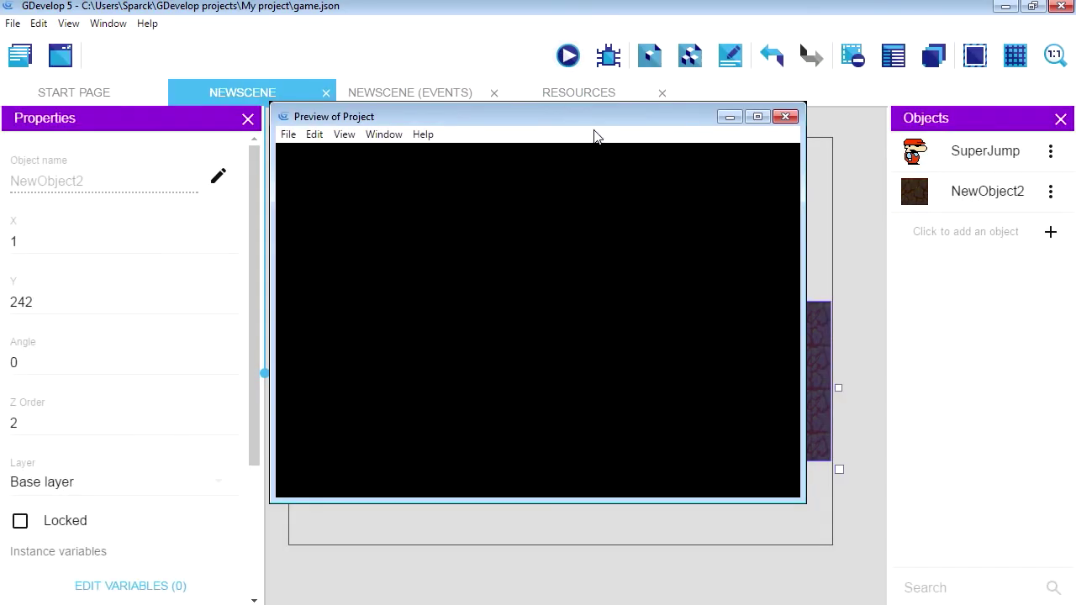
click(758, 116)
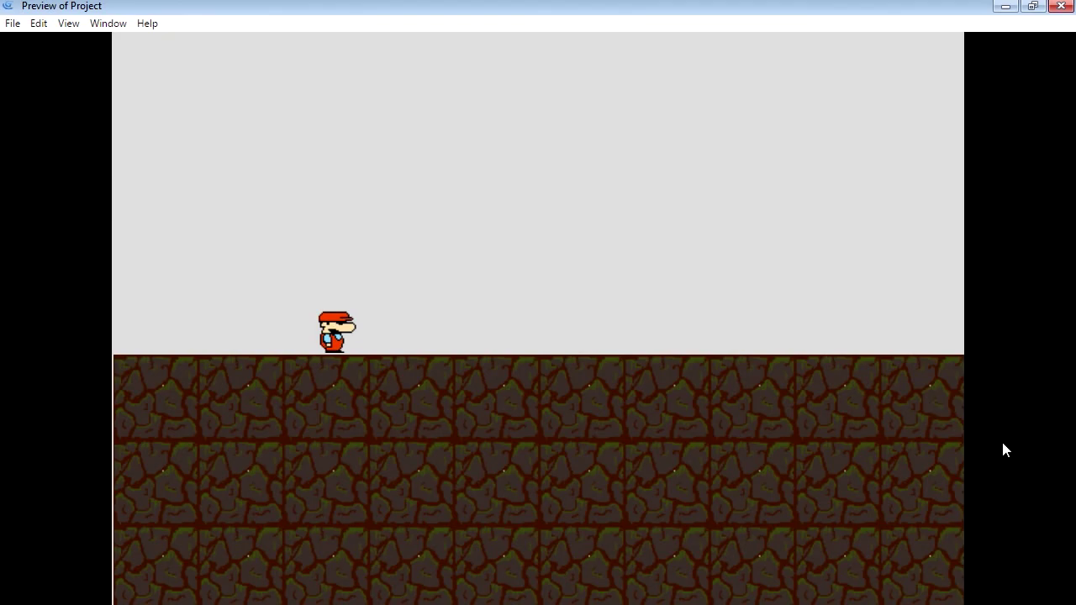
key(alt+F4)
click(561, 214)
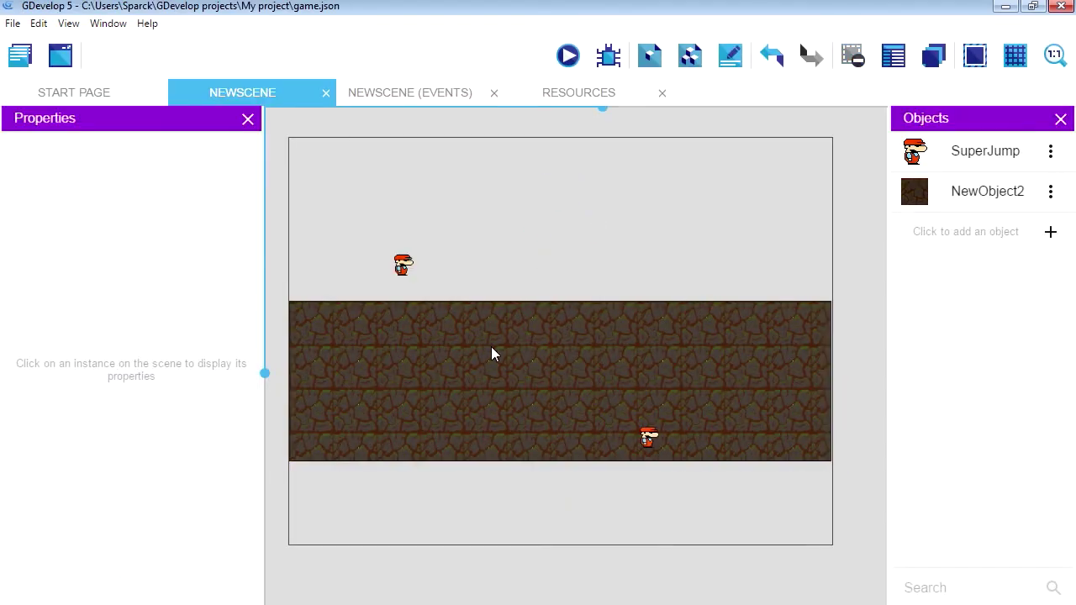
Widen the ground slightly so that it extends just past the scene's right border.
click(450, 357)
click(307, 384)
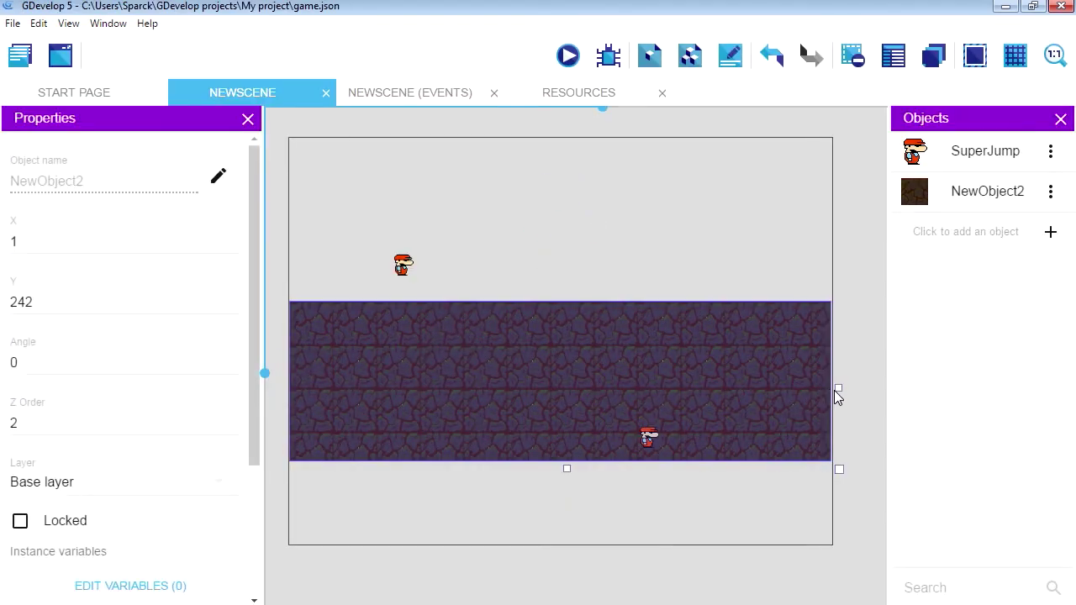
drag(839, 388, 842, 388)
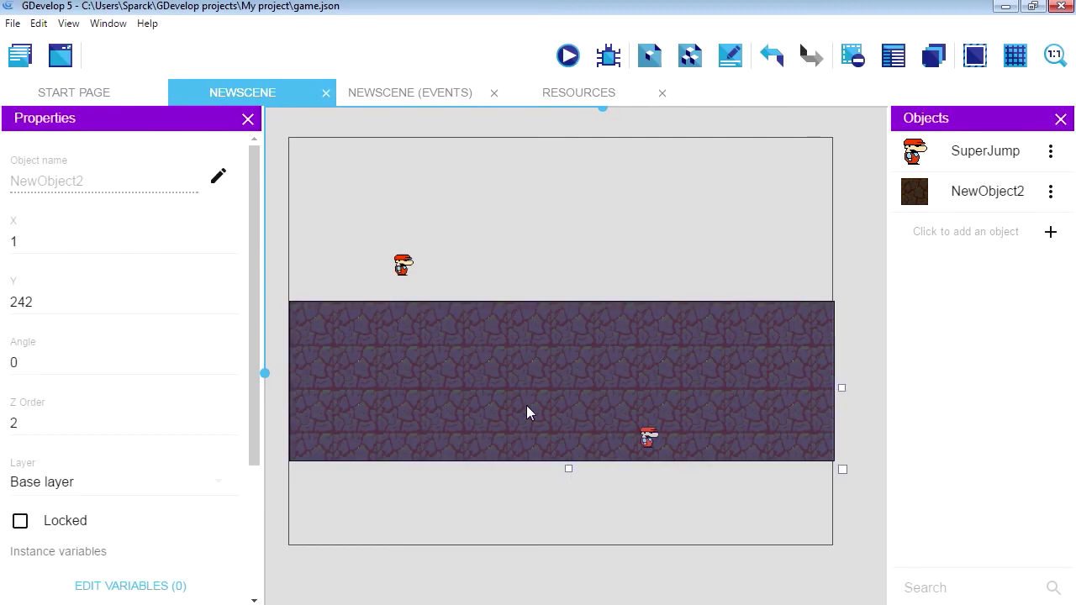
click(528, 274)
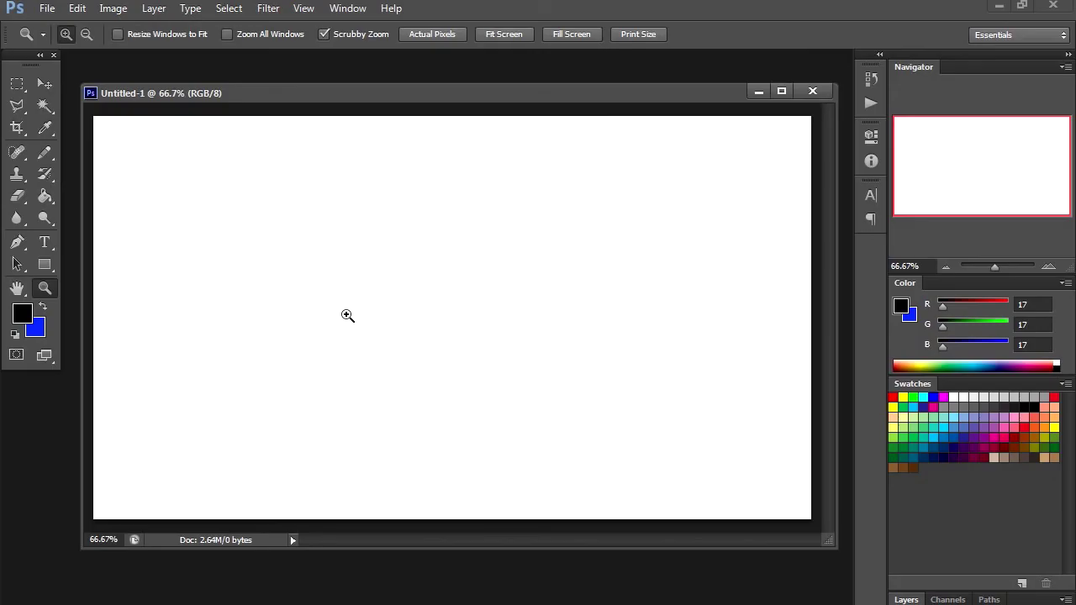
In Photoshop, try pixel widths of 853 and 720 in the Image Size settings with constrained proportions to work out the matching height.
click(112, 10)
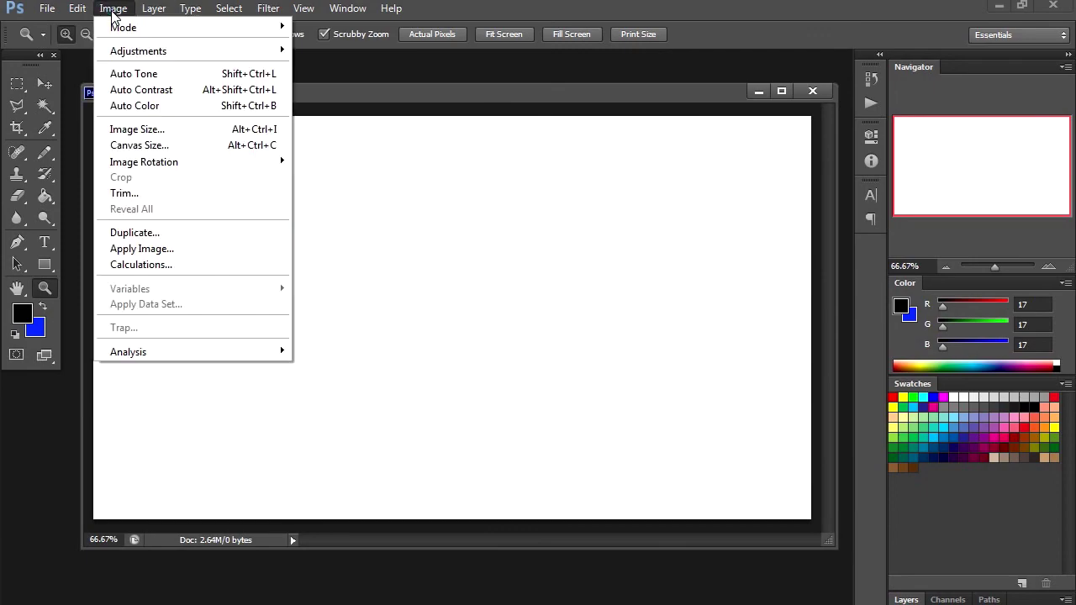
click(169, 128)
drag(548, 198, 534, 153)
text(853)
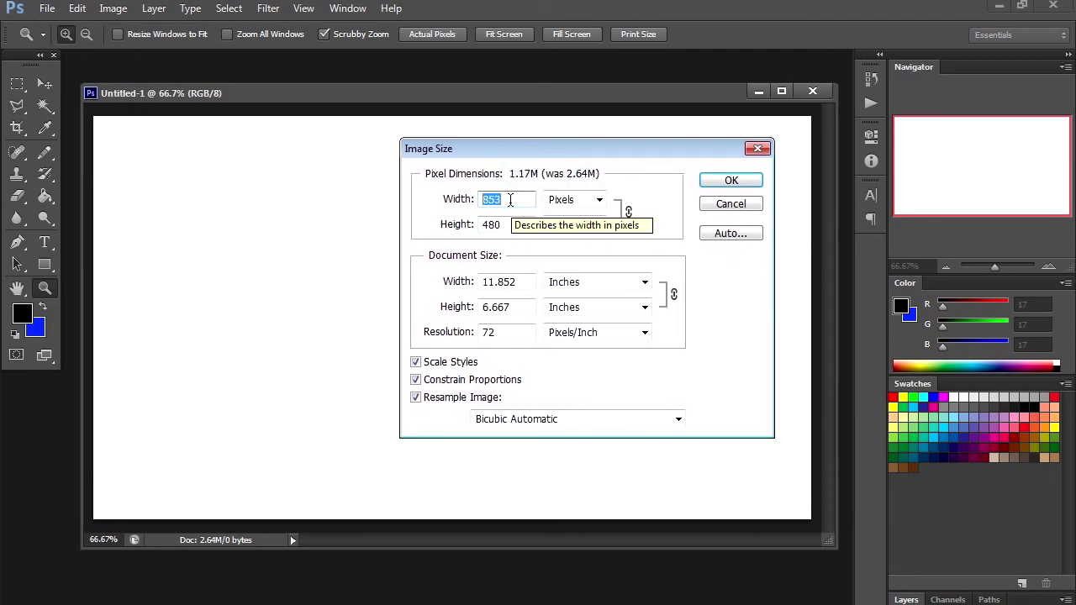
text(720)
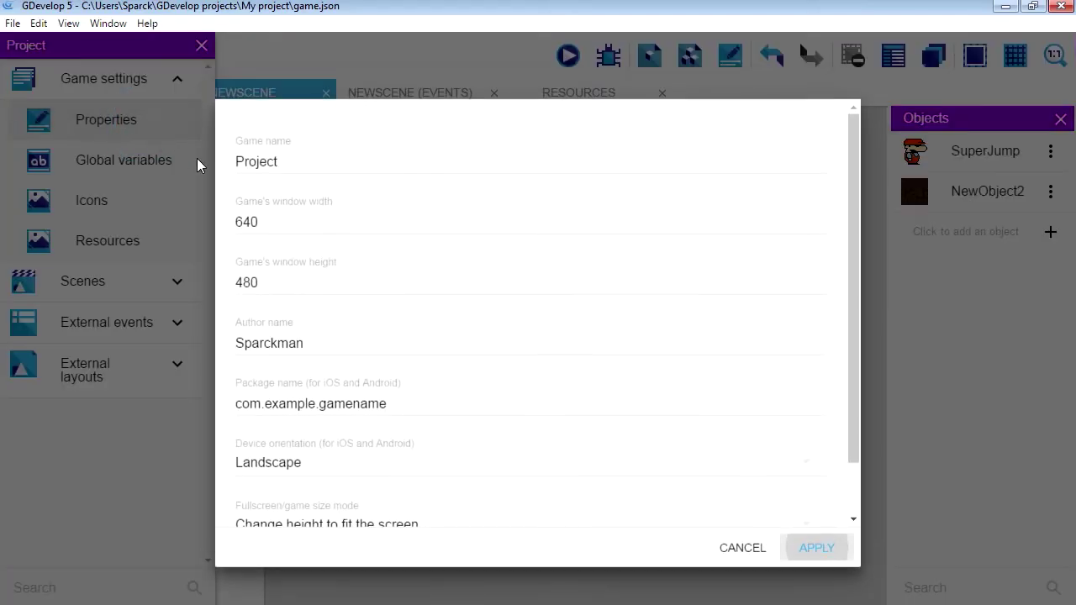
Set the game's window width to 720 with a matching height in the project properties, and view the preview maximized.
double_click(273, 225)
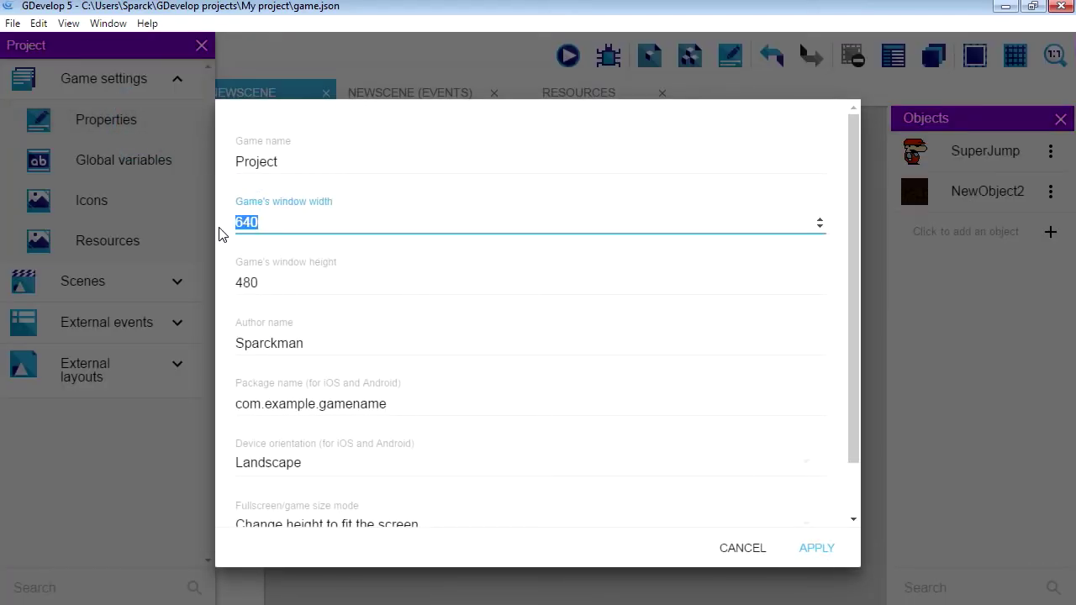
text(720)
drag(266, 286, 252, 288)
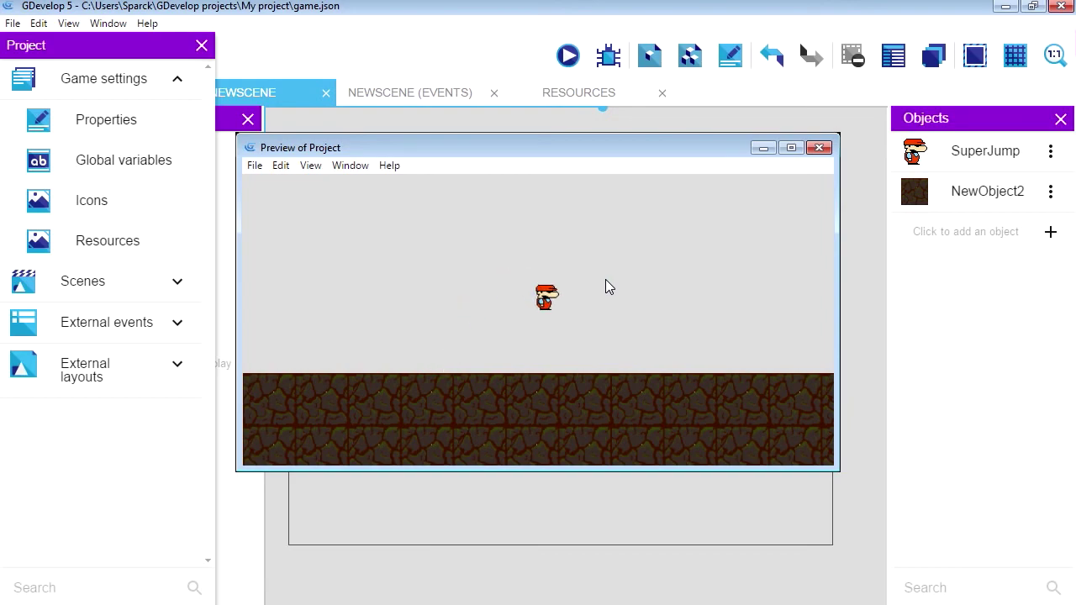
click(791, 148)
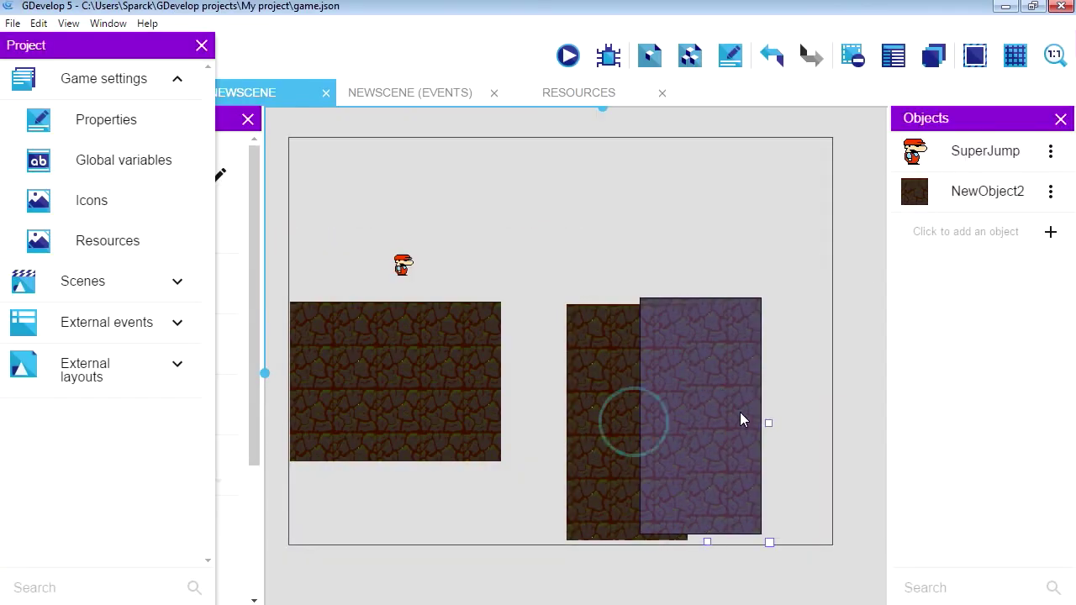
Move the copied ground block against the scene's right border and preview the player jumping across the gaps in both directions.
drag(740, 420, 791, 432)
click(578, 70)
key(Right)
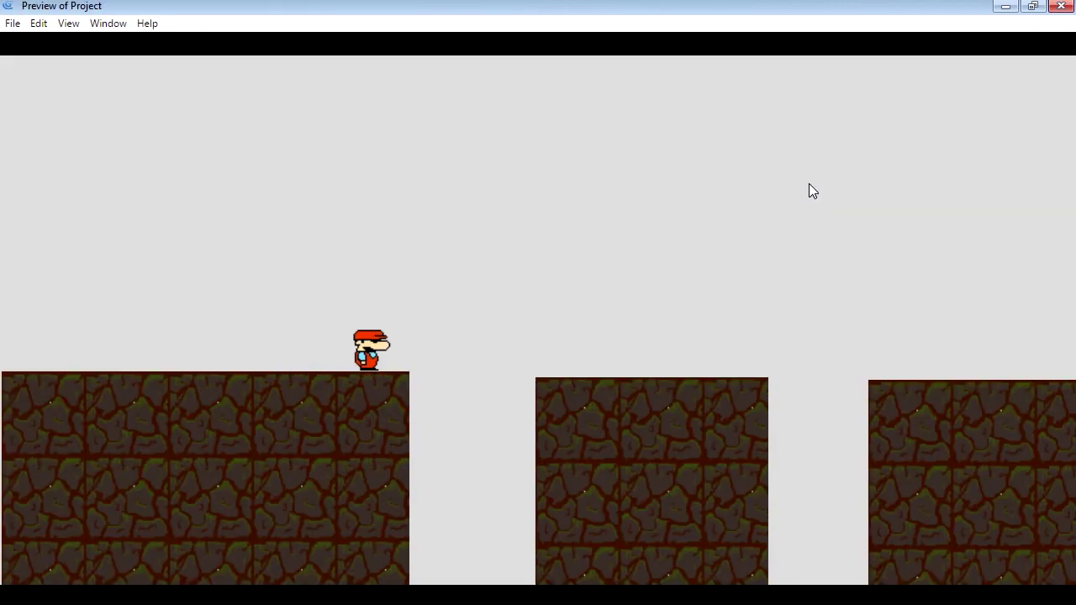
key(space)
key(space)
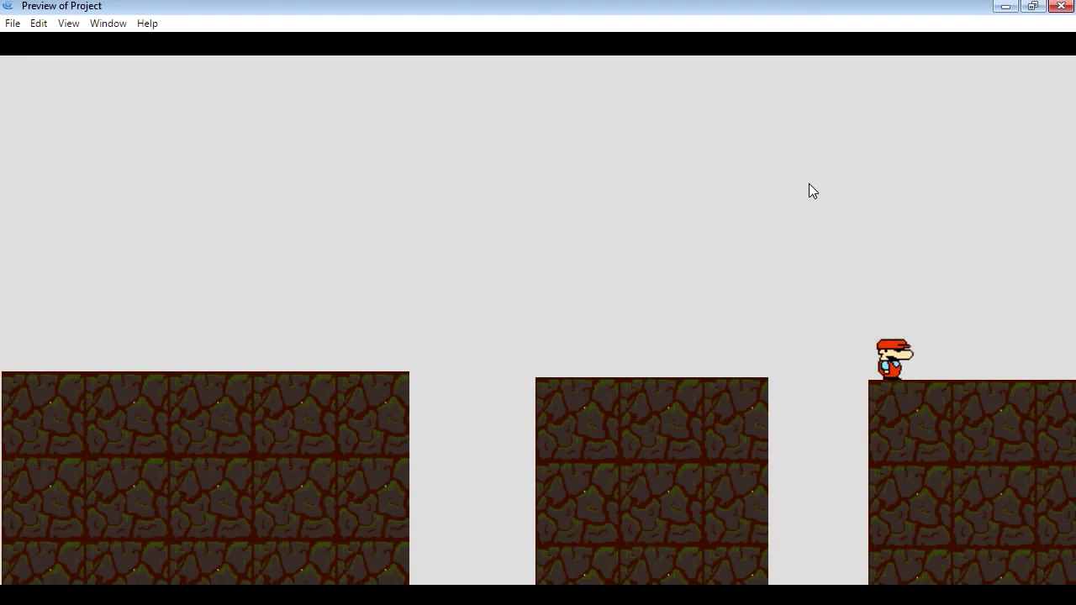
key(Left)
key(space)
key(space)
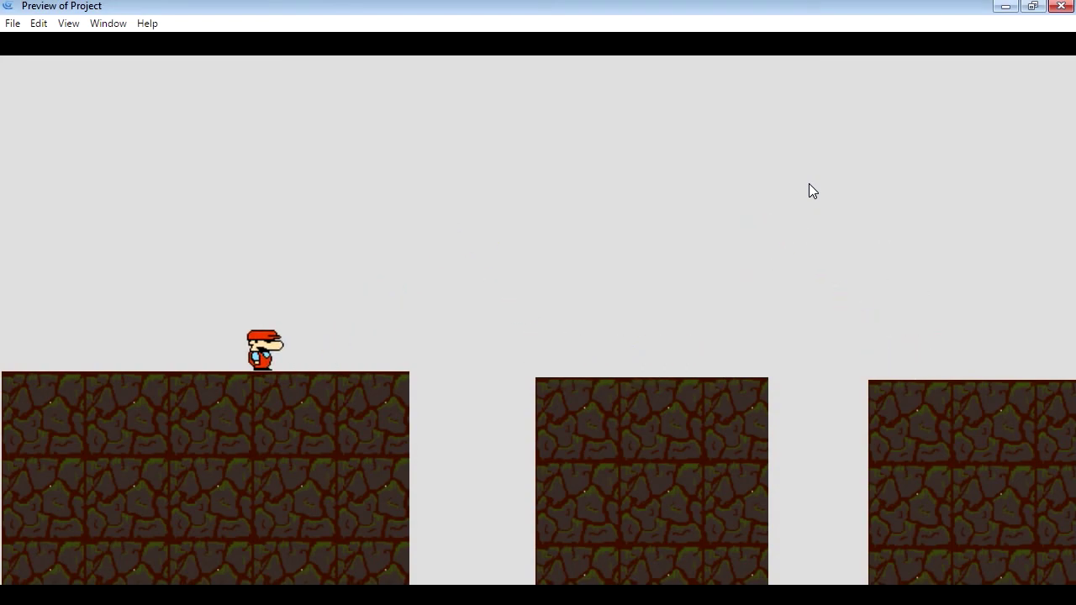
key(alt+F4)
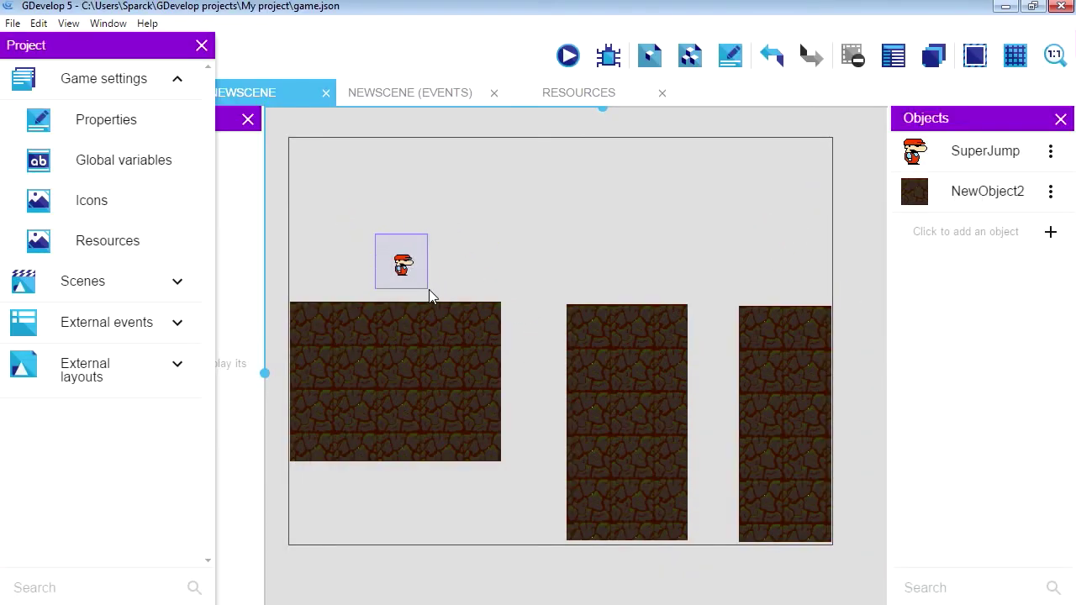
Select the player instance above the first ground block in the scene.
click(429, 289)
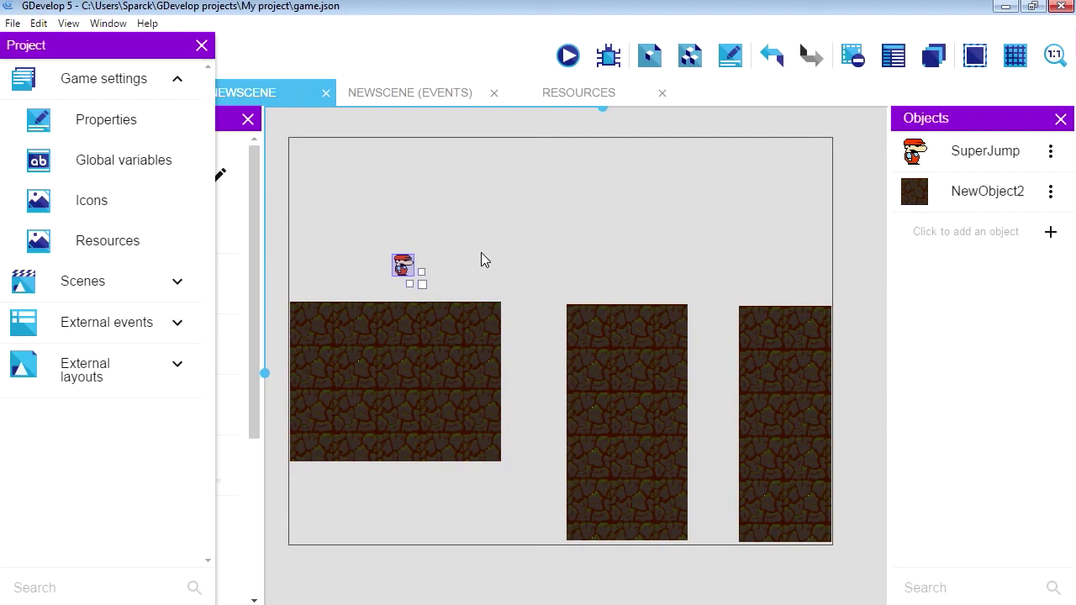